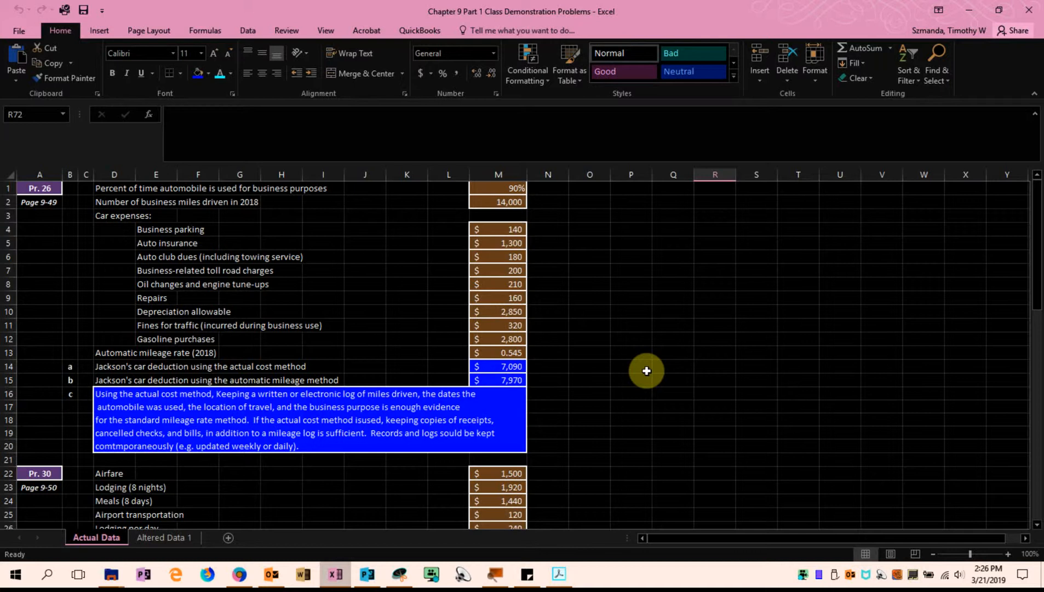
# - Skim the problems on the Actual Data sheet from Pr. 26 down to Pr. 37 and return to Pr. 26
pyautogui.scroll(-5, 682, 377)
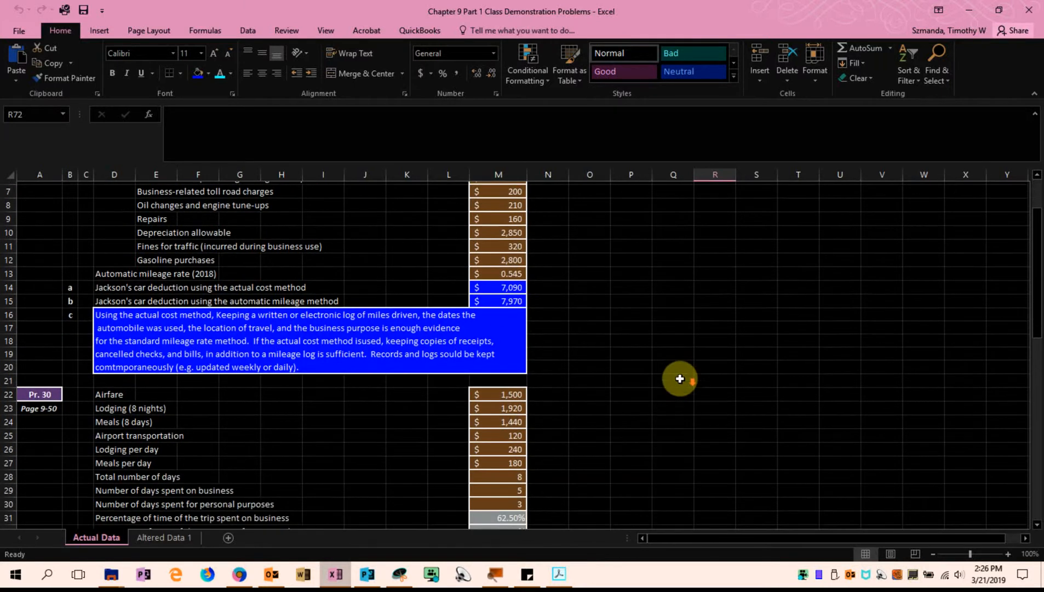
pyautogui.scroll(-9, 680, 378)
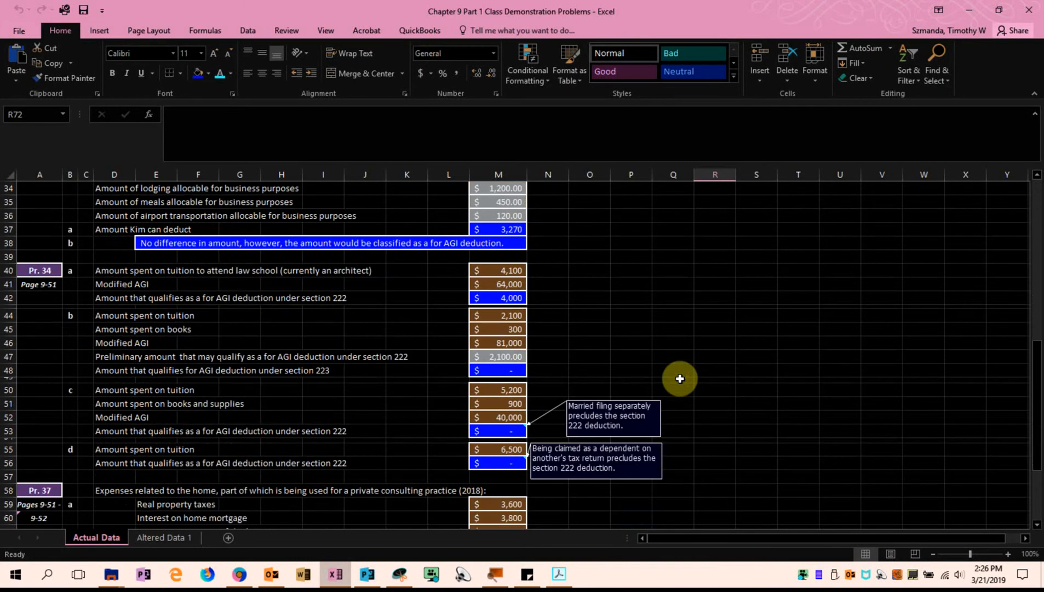
pyautogui.scroll(-3, 680, 378)
pyautogui.scroll(16, 682, 373)
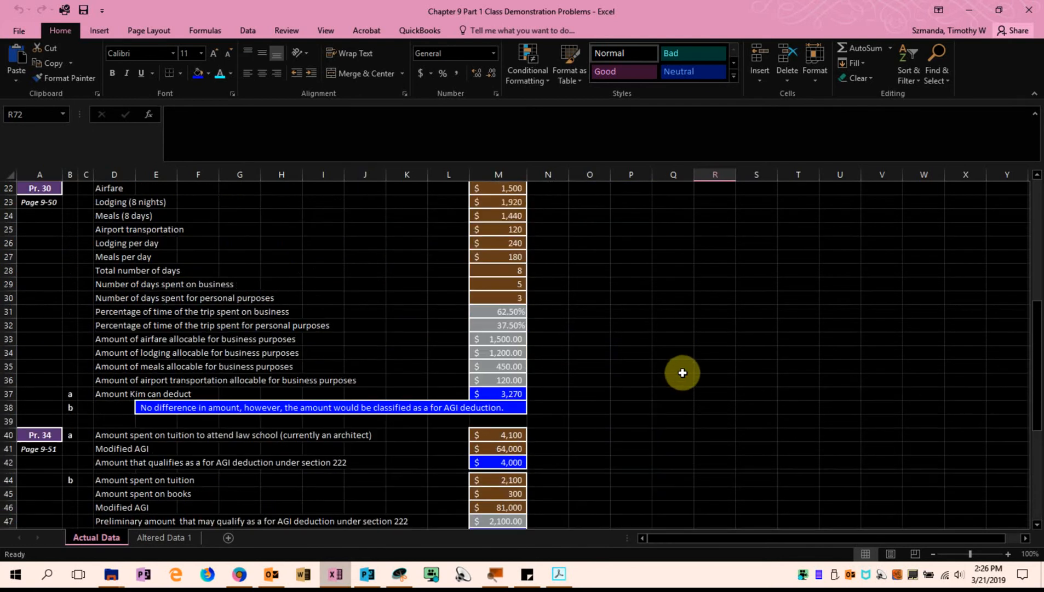
pyautogui.scroll(1, 683, 369)
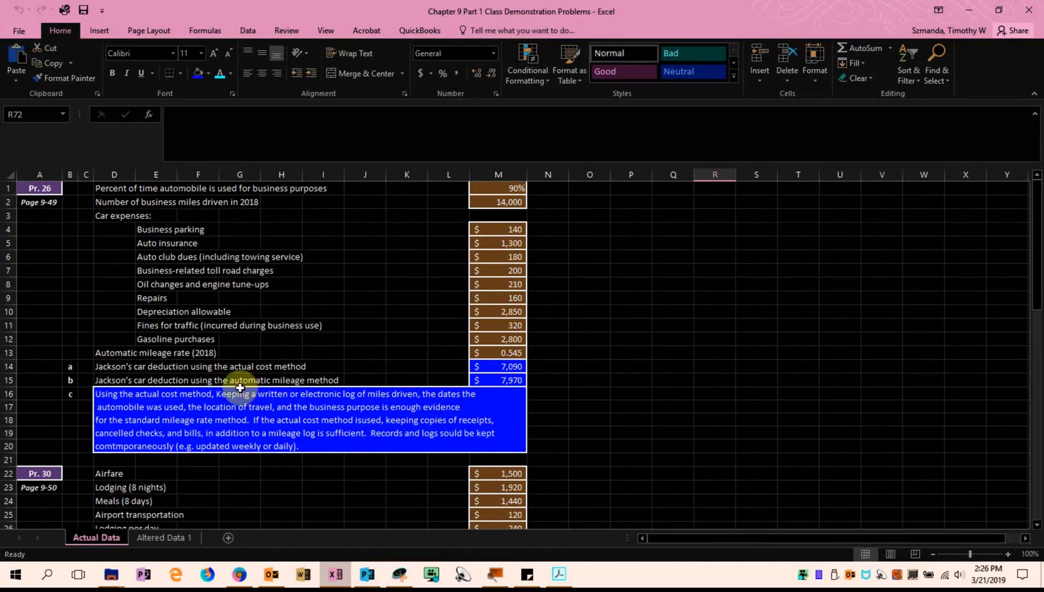
# - Examine Pr. 26's automatic mileage rate and the formulas behind the car deductions under the actual cost and automatic mileage methods
pyautogui.click(498, 350)
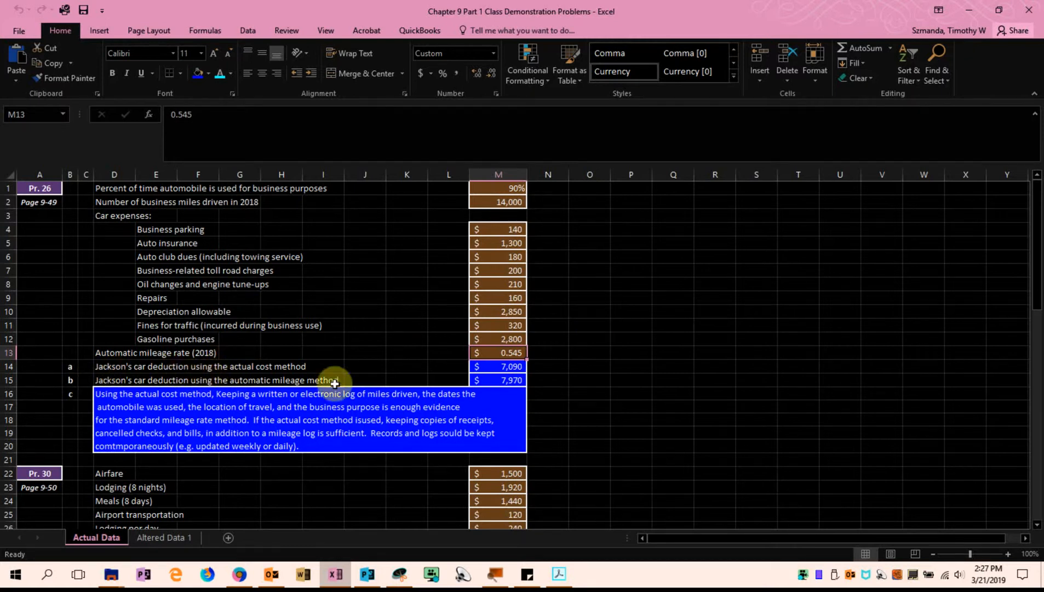
pyautogui.doubleClick(514, 367)
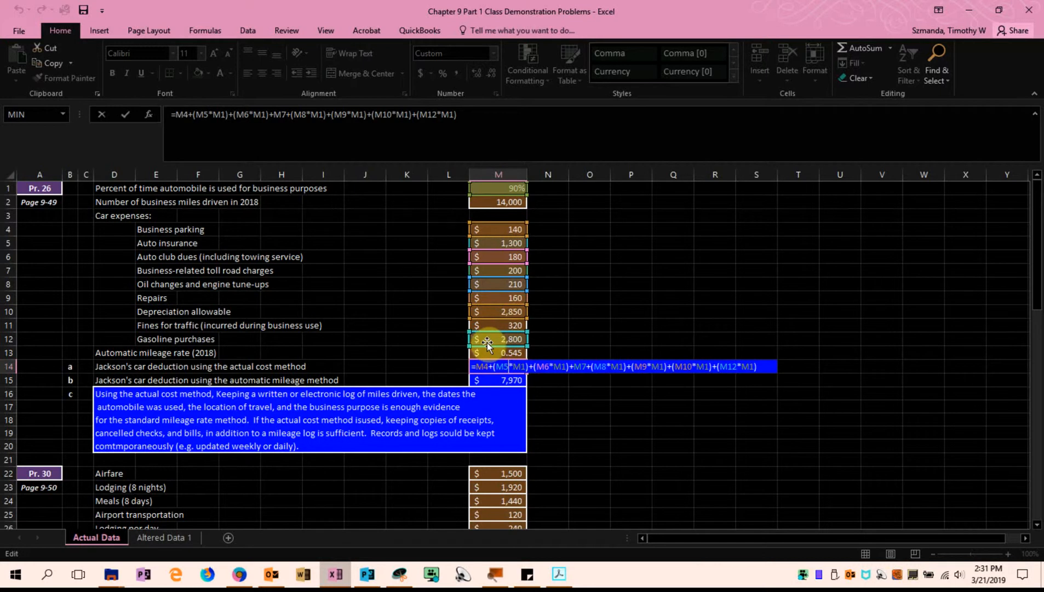
pyautogui.click(866, 355)
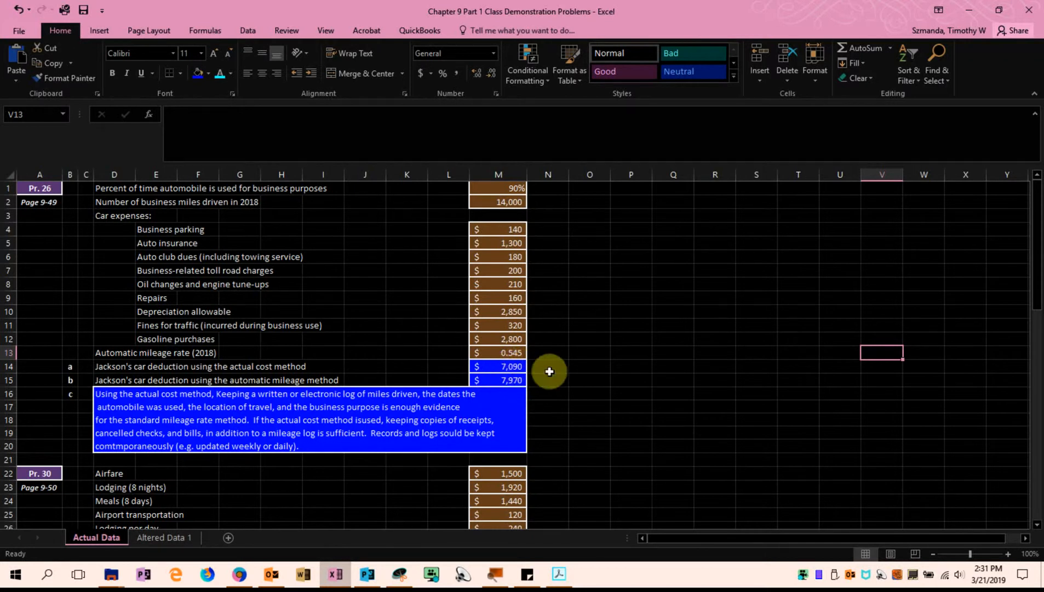
pyautogui.click(76, 370)
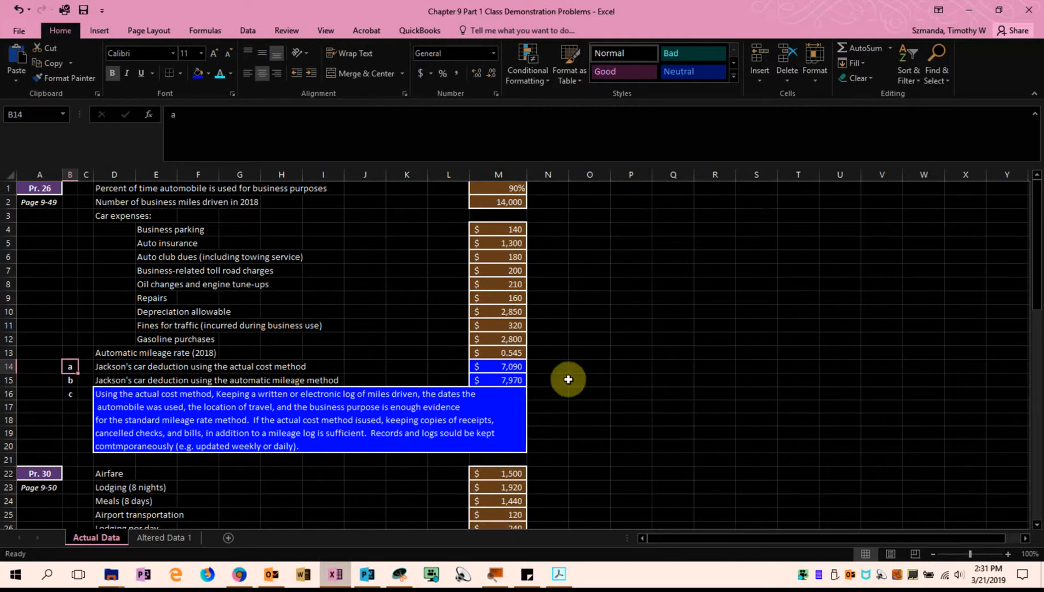
pyautogui.doubleClick(522, 380)
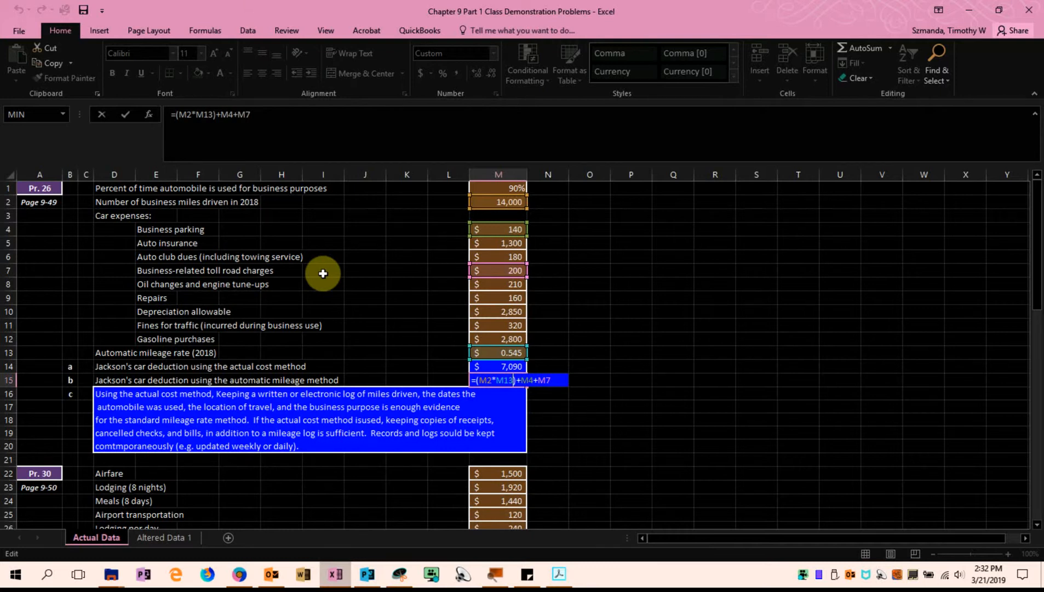
pyautogui.press('Escape')
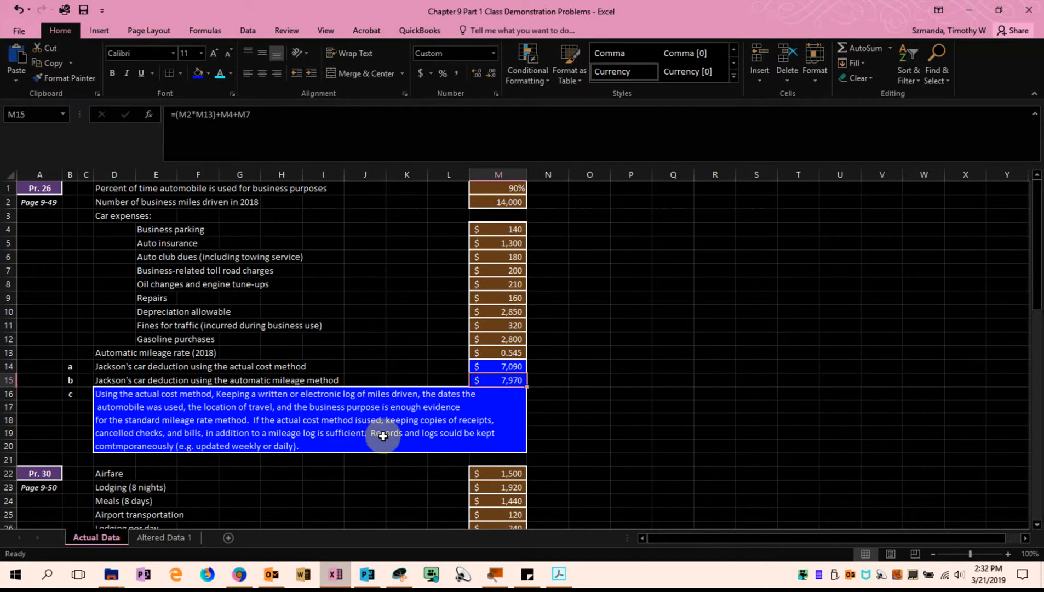
pyautogui.scroll(-1, 757, 442)
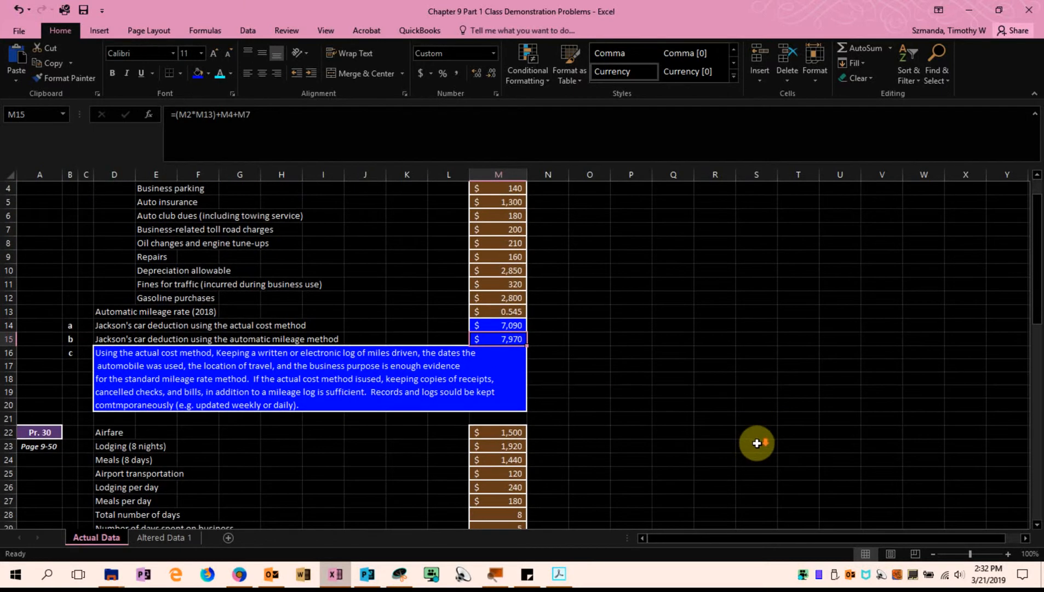
pyautogui.scroll(1, 756, 442)
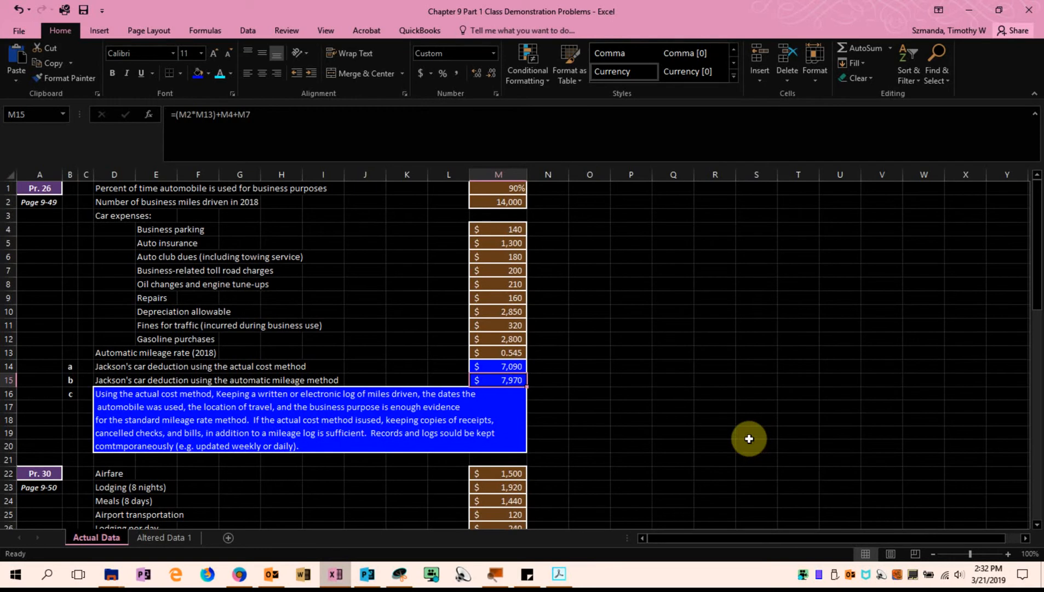
# - Review the total, business and personal day counts of the trip in Pr. 30
pyautogui.scroll(-6, 748, 438)
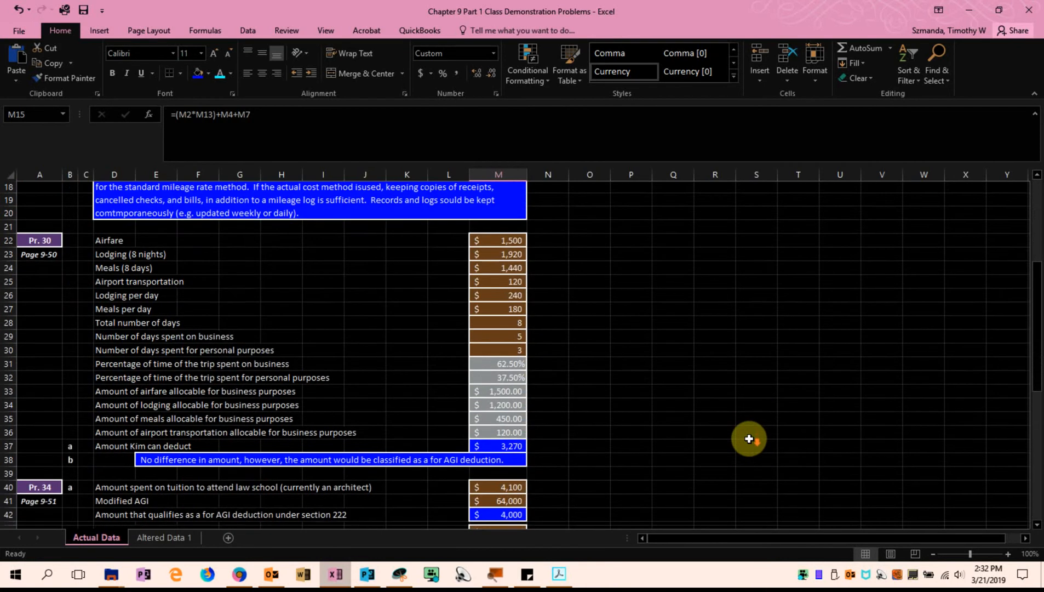
pyautogui.scroll(-1, 748, 439)
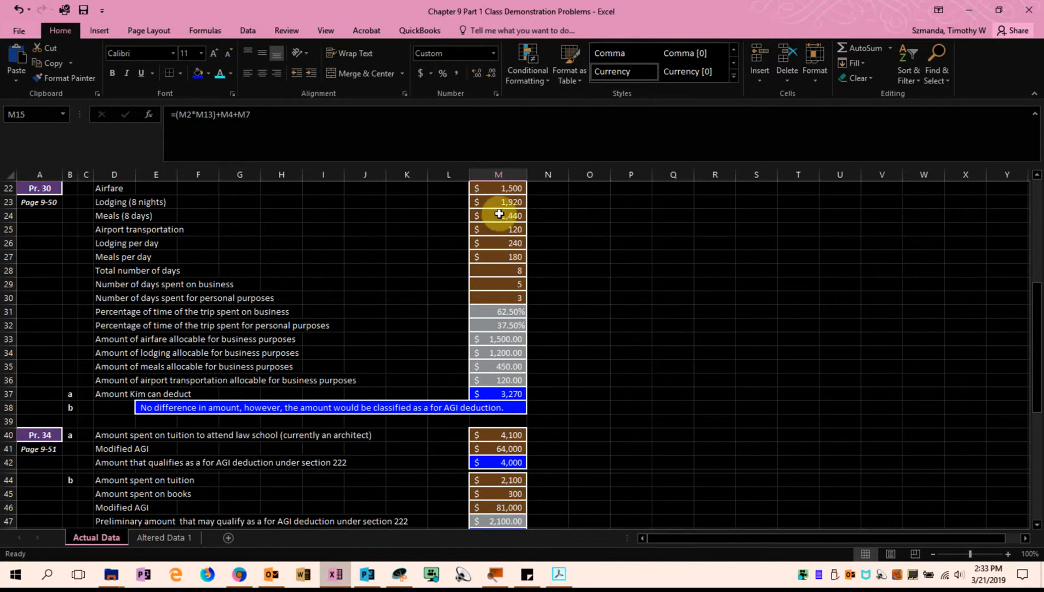
pyautogui.click(505, 271)
pyautogui.click(507, 287)
pyautogui.click(509, 294)
pyautogui.moveTo(439, 264); pyautogui.dragTo(532, 275)
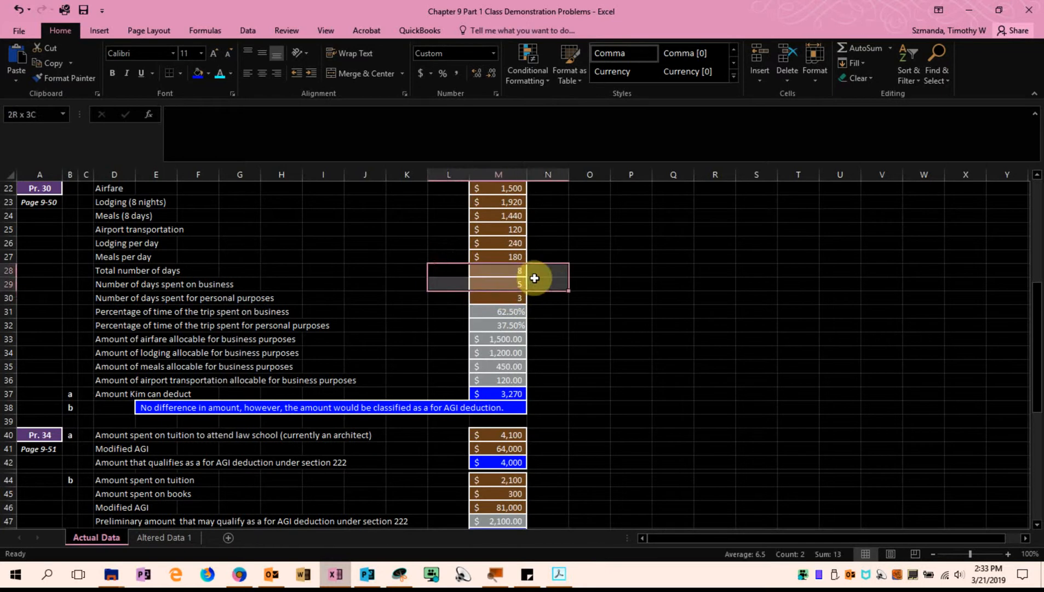
pyautogui.click(430, 287)
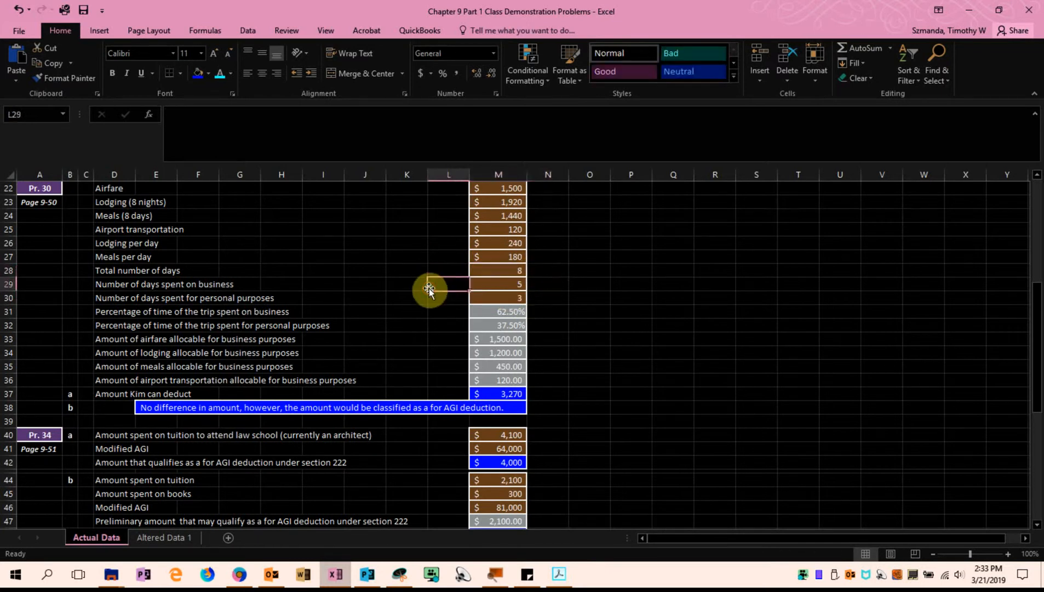
pyautogui.click(513, 286)
pyautogui.click(524, 311)
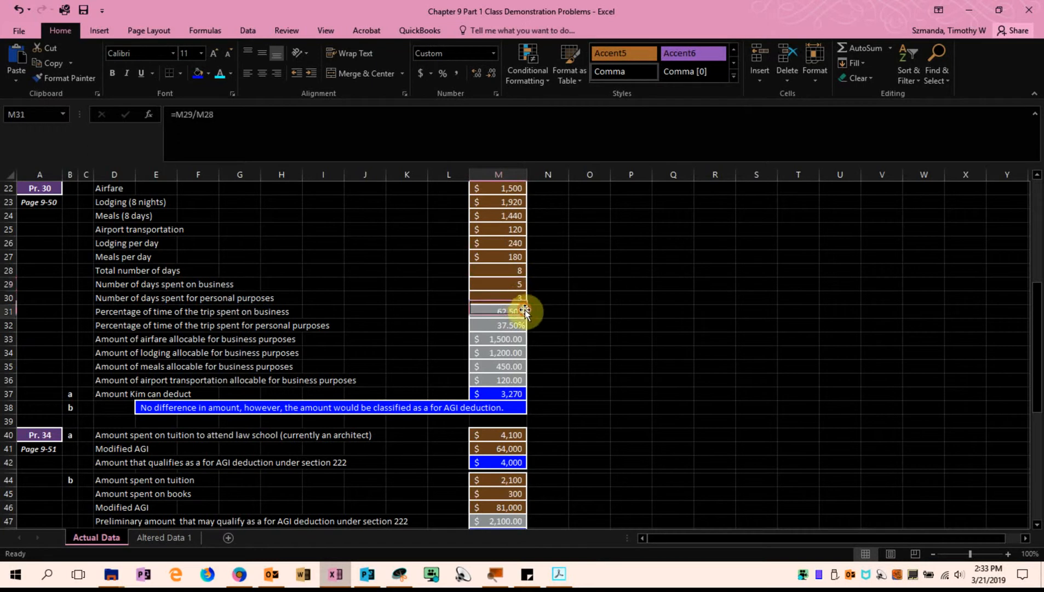
pyautogui.click(517, 297)
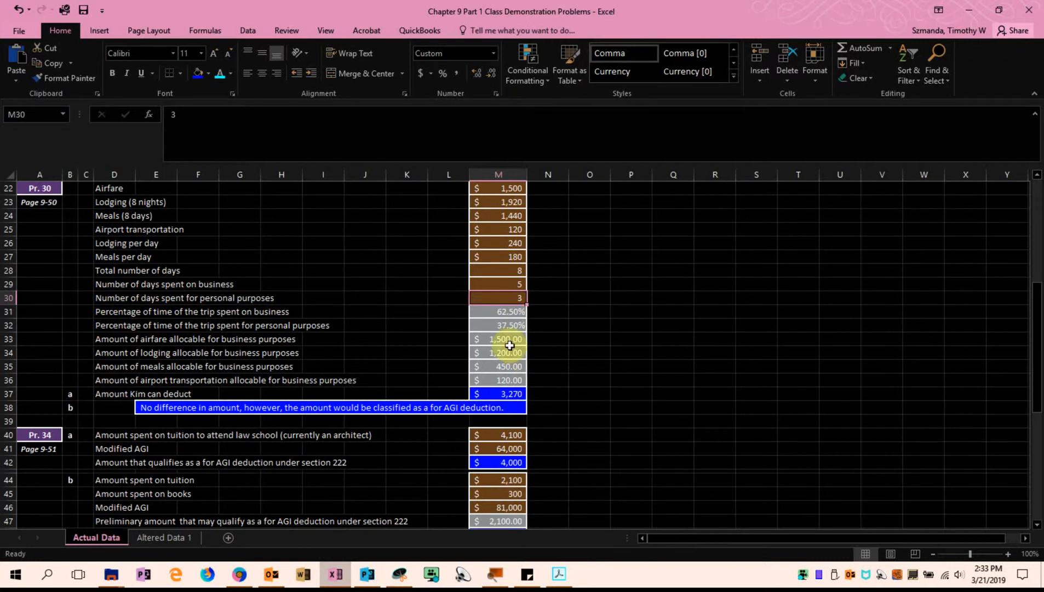
# - Inspect the calculated cells M31:M36 in Pr. 30, checking the formulas for the business and personal time percentages and the allocable airfare
pyautogui.moveTo(485, 313); pyautogui.dragTo(496, 373)
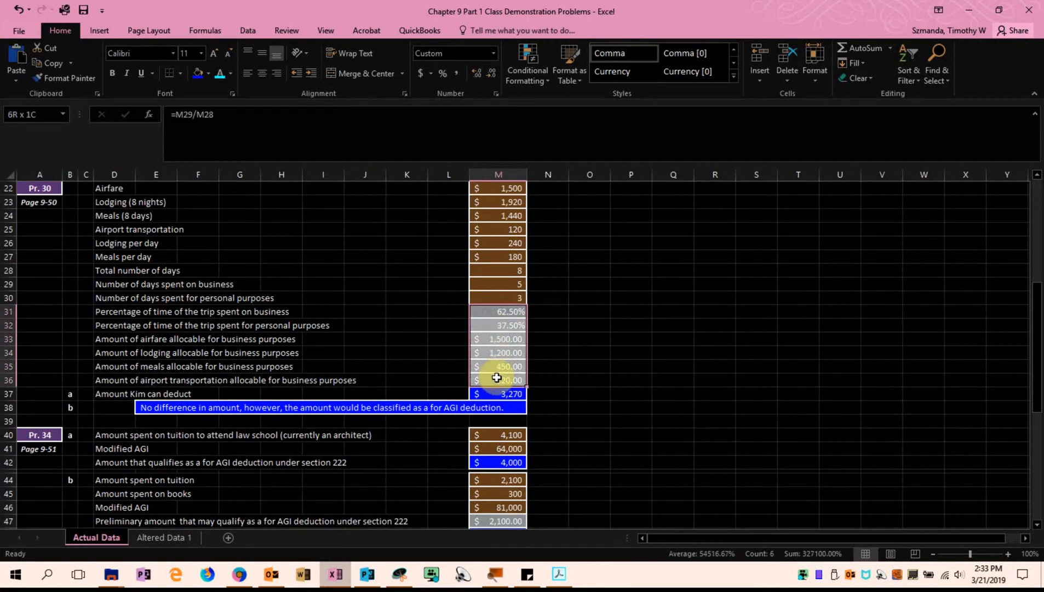
pyautogui.click(618, 368)
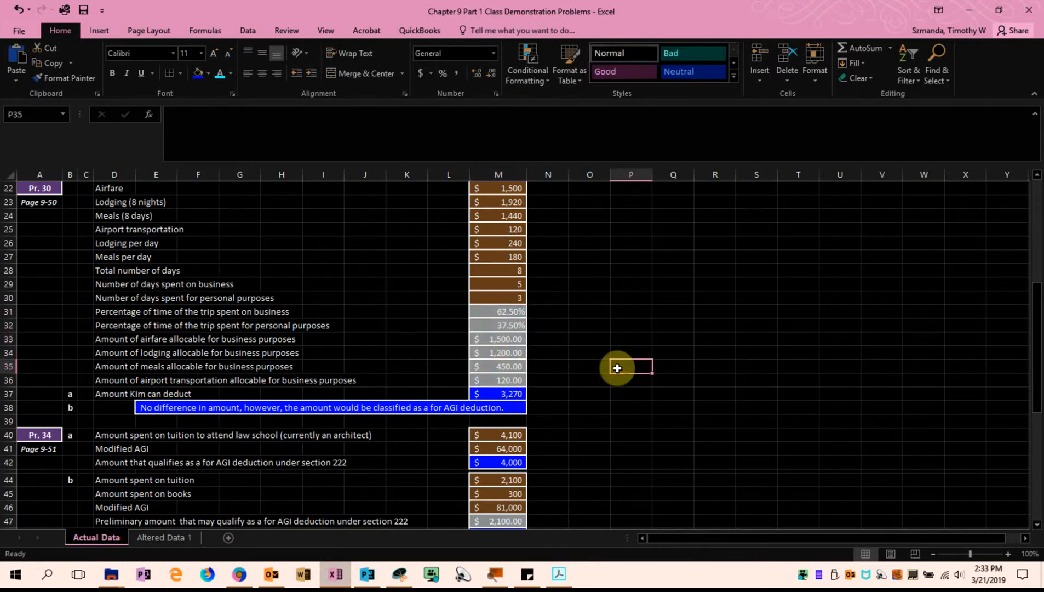
pyautogui.click(510, 312)
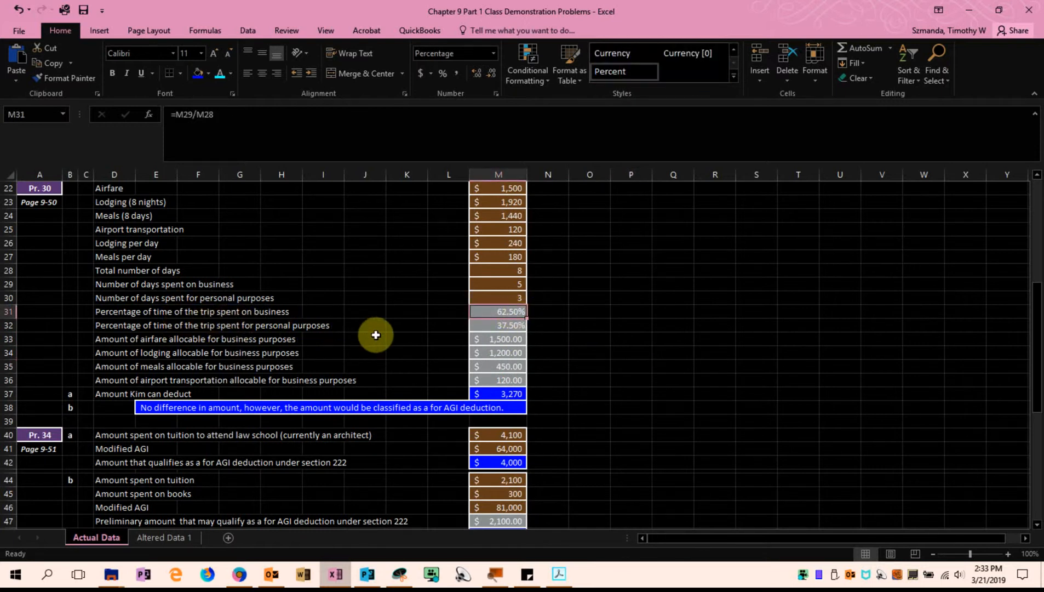
pyautogui.click(480, 326)
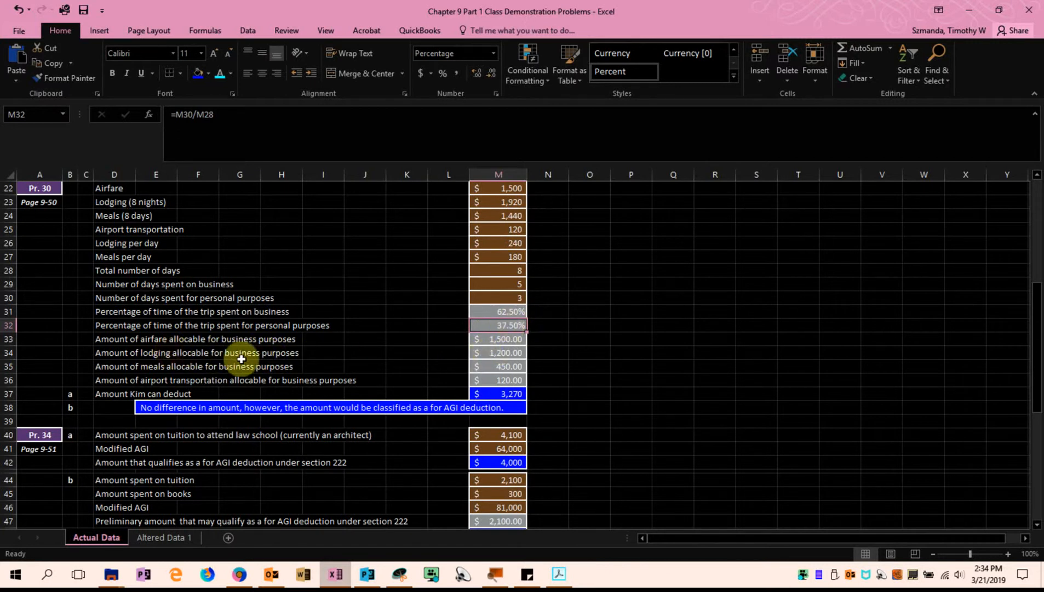
pyautogui.click(488, 339)
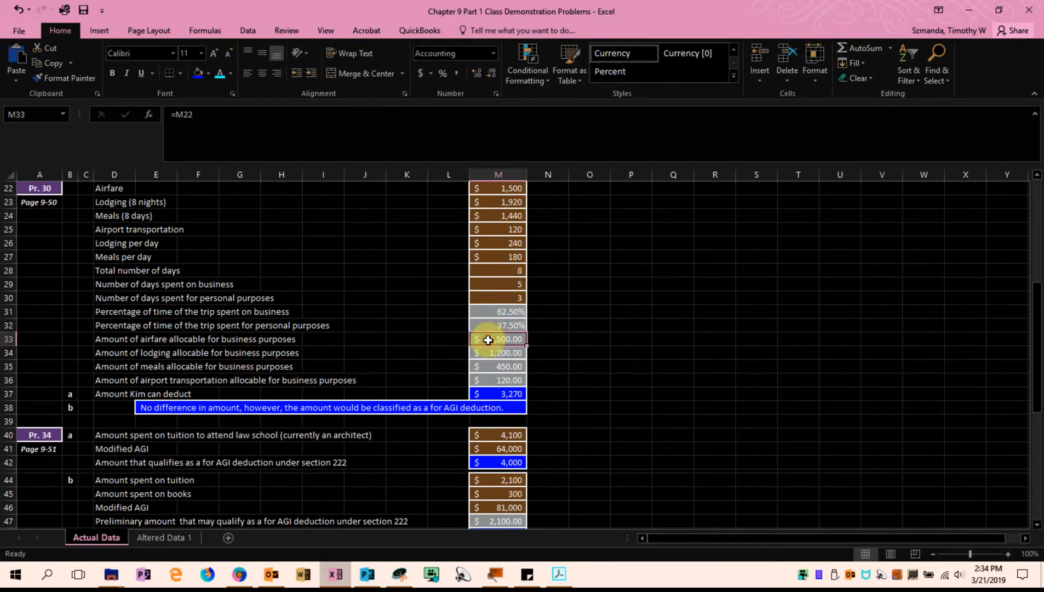
pyautogui.doubleClick(490, 340)
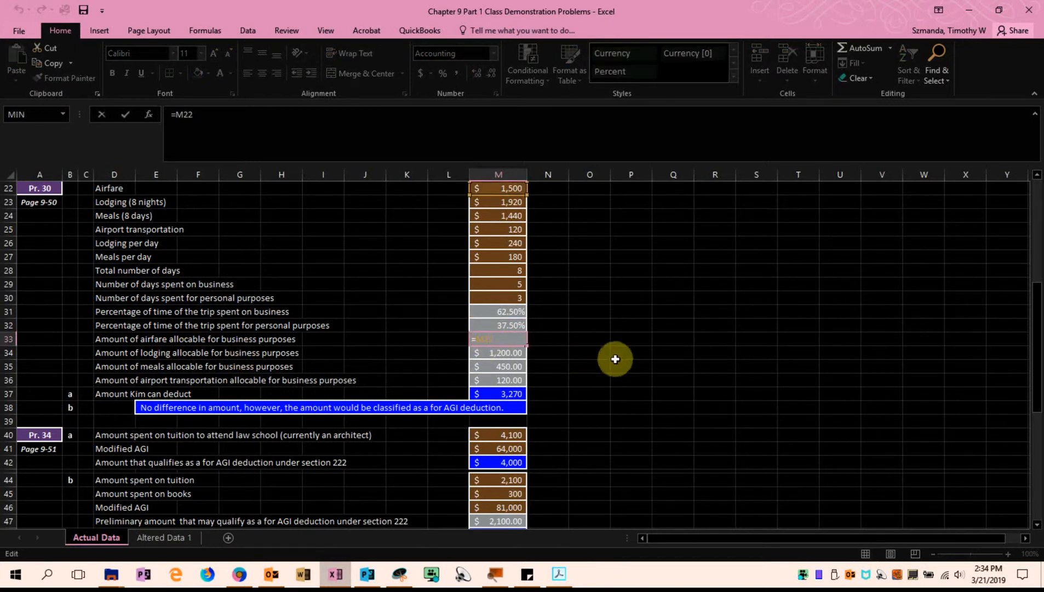
pyautogui.hotkey('ctrl', 'Return')
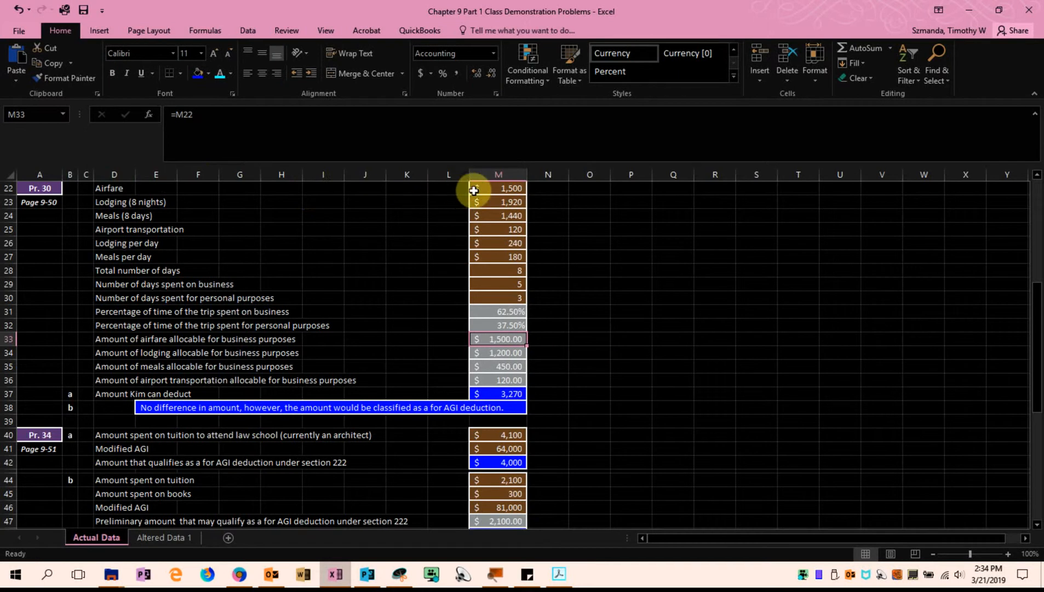
# - Check the Pr. 30 formulas for the lodging, meals and airport transportation amounts allocable for business purposes
pyautogui.click(503, 355)
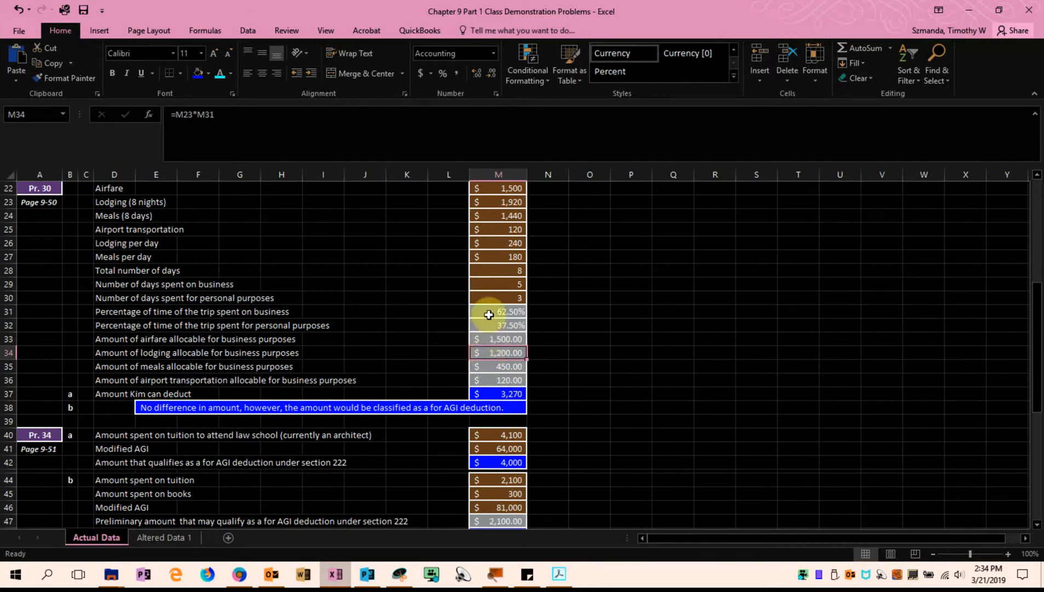
pyautogui.click(507, 367)
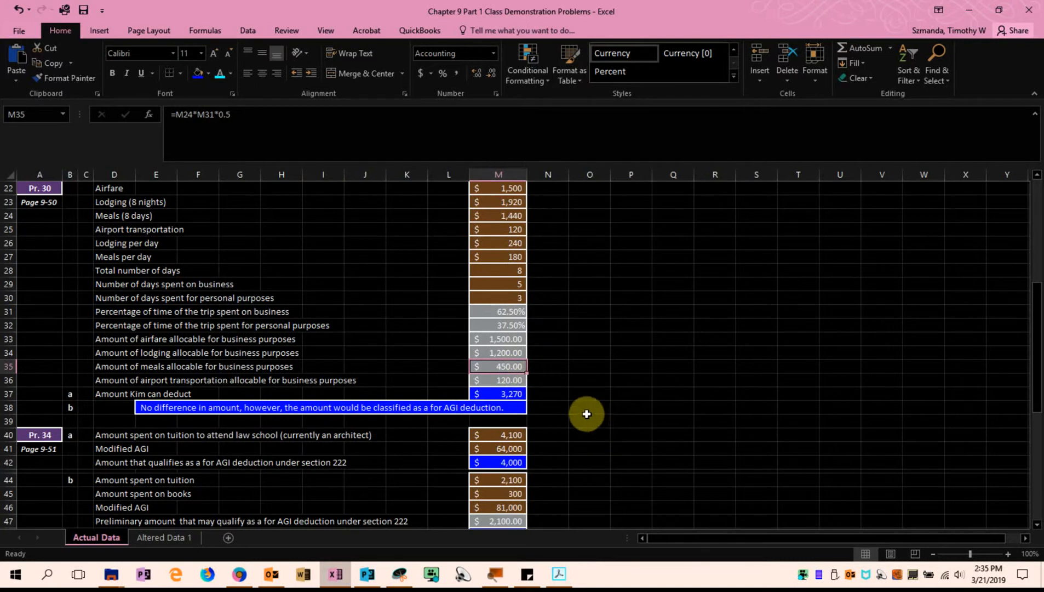
pyautogui.click(513, 379)
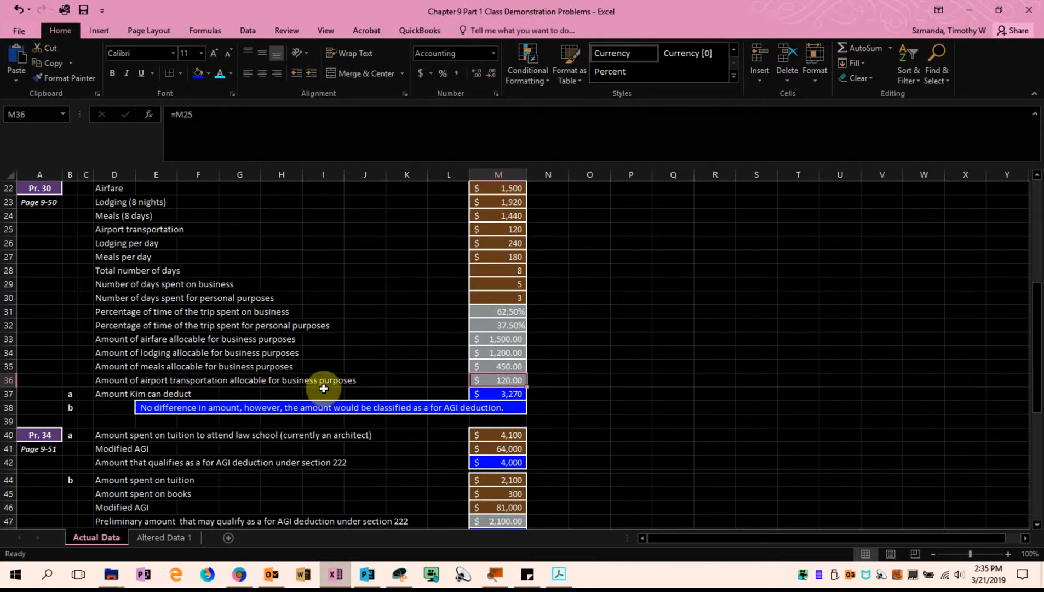
pyautogui.doubleClick(498, 380)
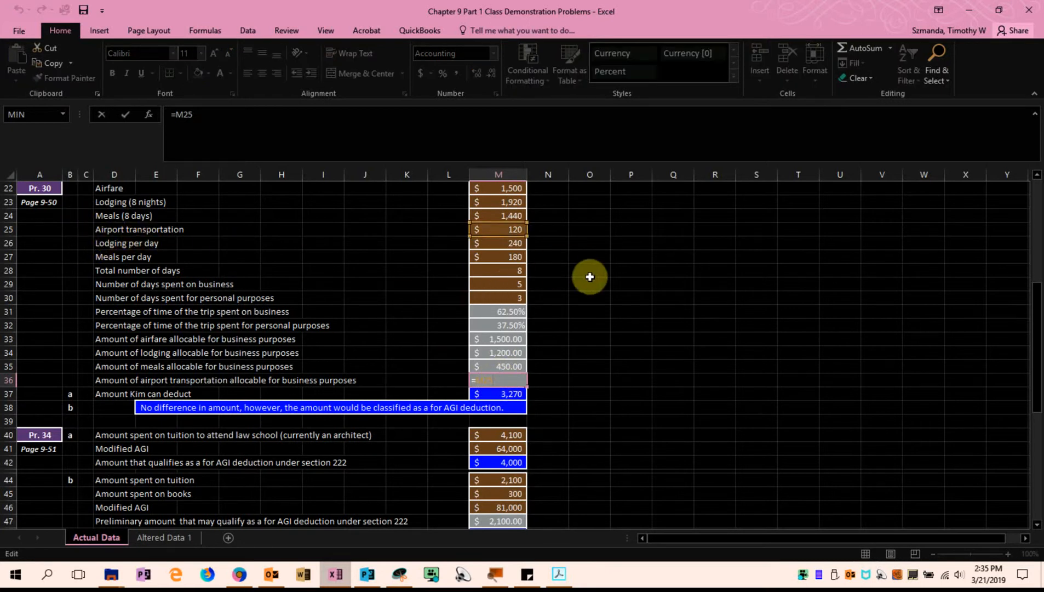
pyautogui.hotkey('ctrl', 'Return')
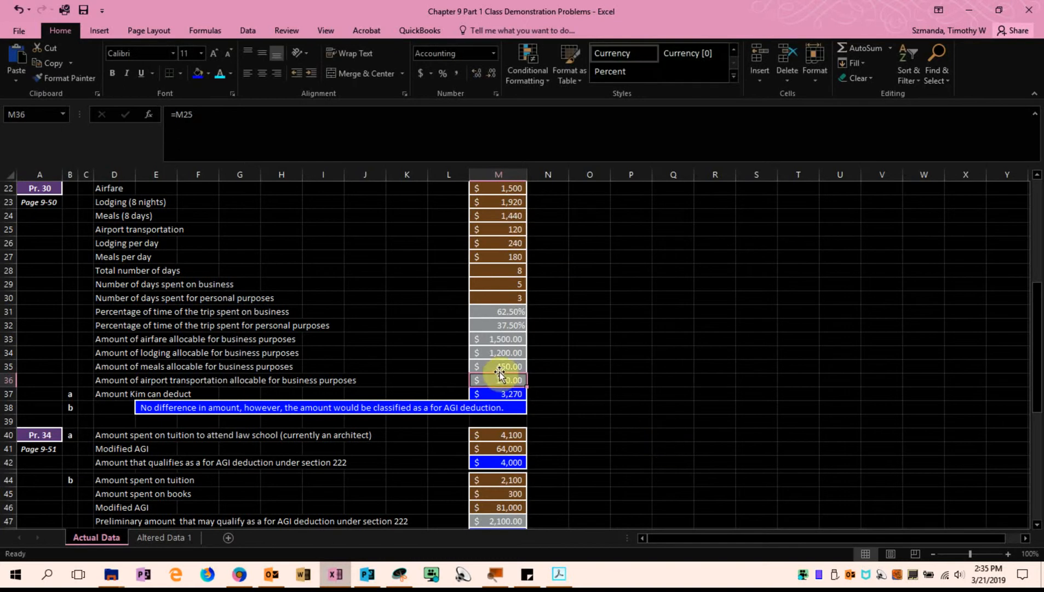
# - Inspect the formula behind Pr. 30's total deductible amount in cell M37, leaving it as is
pyautogui.scroll(-1, 669, 457)
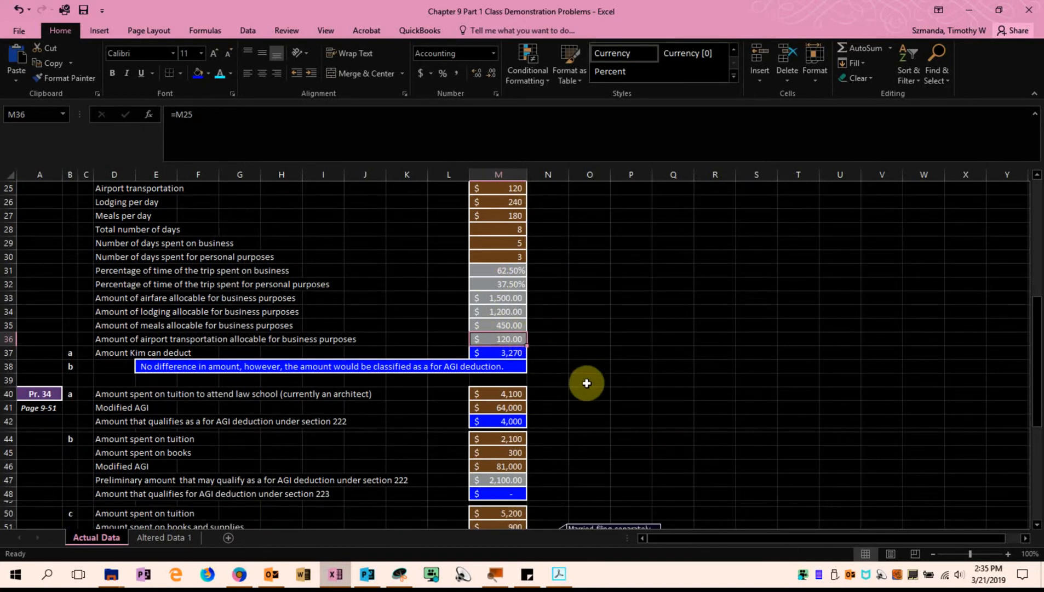
pyautogui.doubleClick(503, 354)
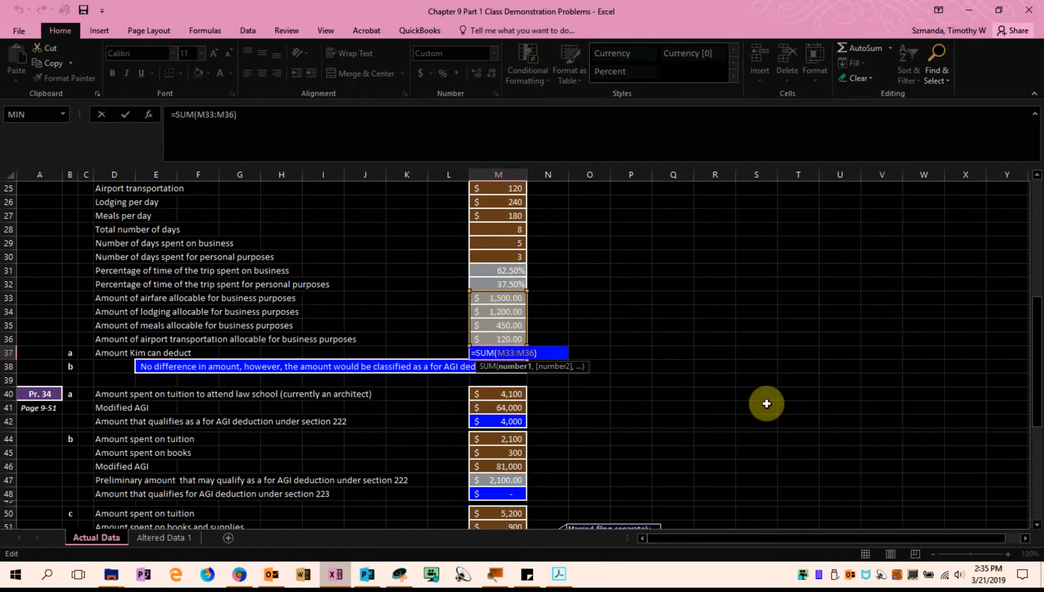
pyautogui.press('Escape')
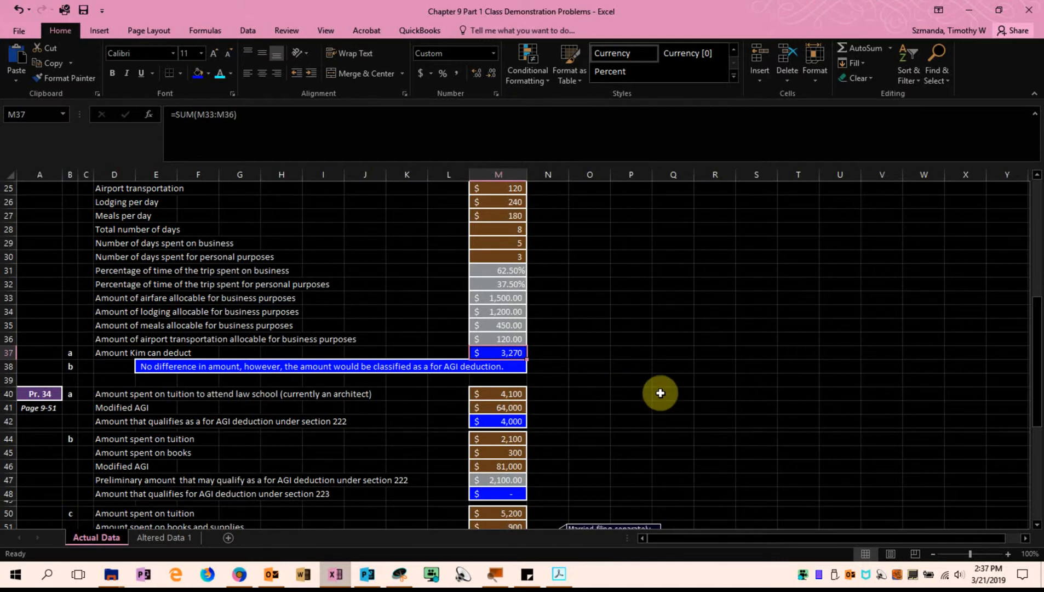
# - Review the tuition and modified AGI inputs in Pr. 34 part a, and inspect the section 222 deduction formula in M42
pyautogui.scroll(-2, 660, 393)
pyautogui.scroll(-1, 803, 387)
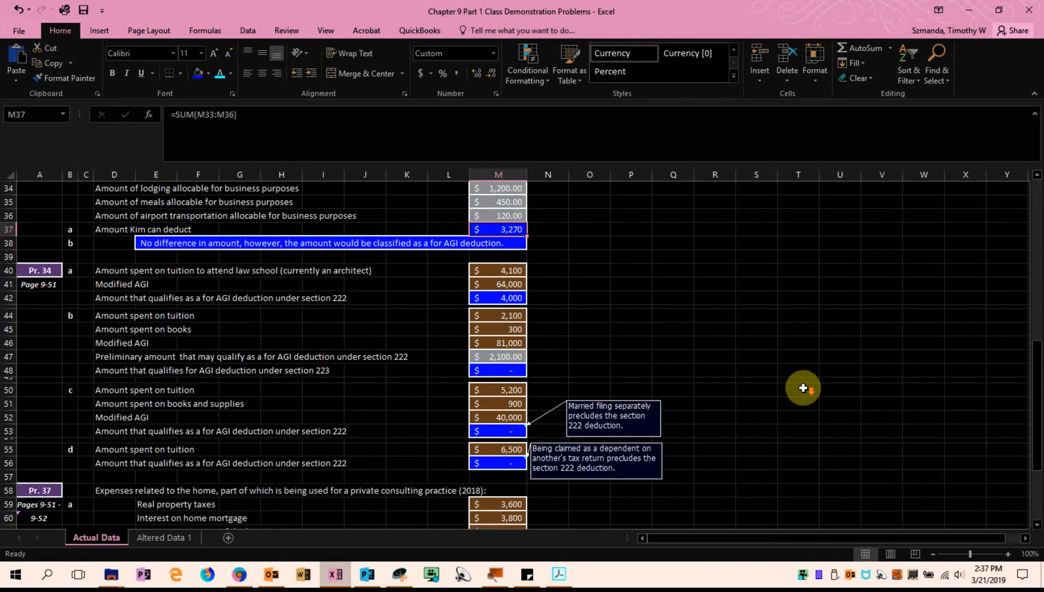
pyautogui.scroll(-1, 803, 388)
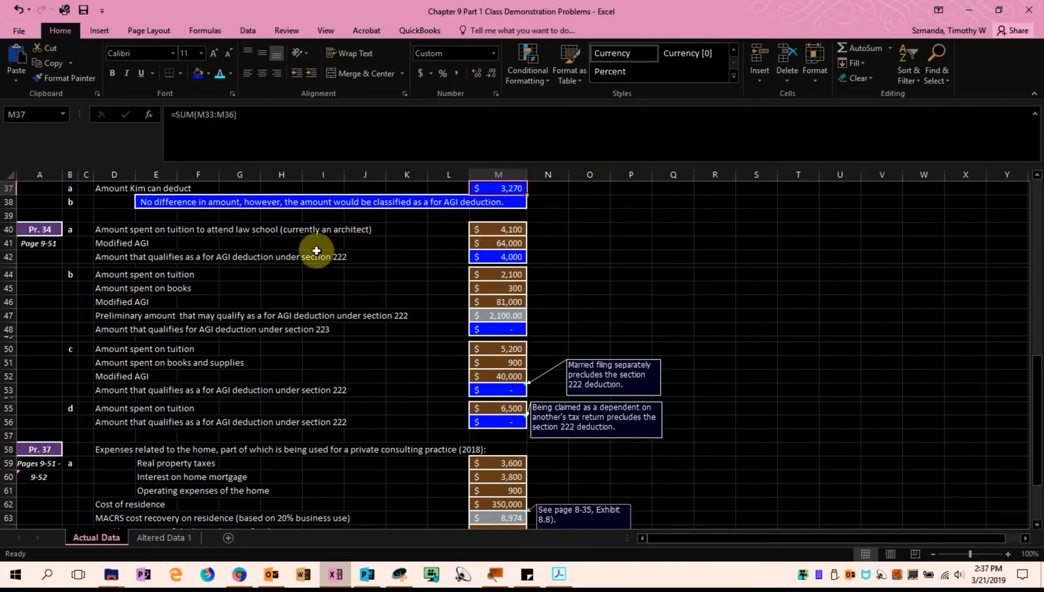
pyautogui.click(482, 230)
pyautogui.click(489, 244)
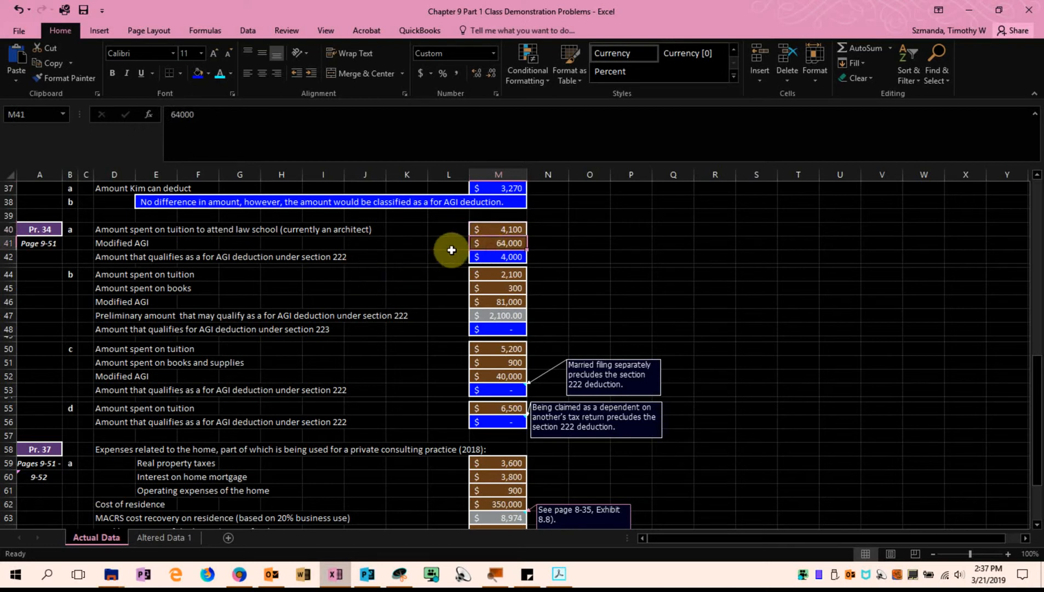
pyautogui.doubleClick(484, 256)
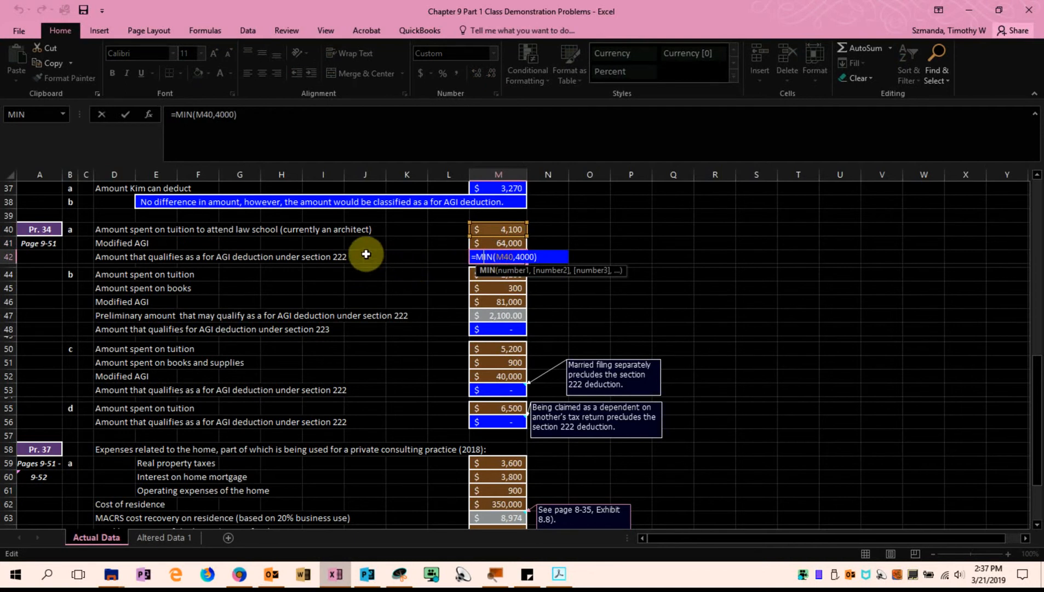
pyautogui.hotkey('ctrl', 'Return')
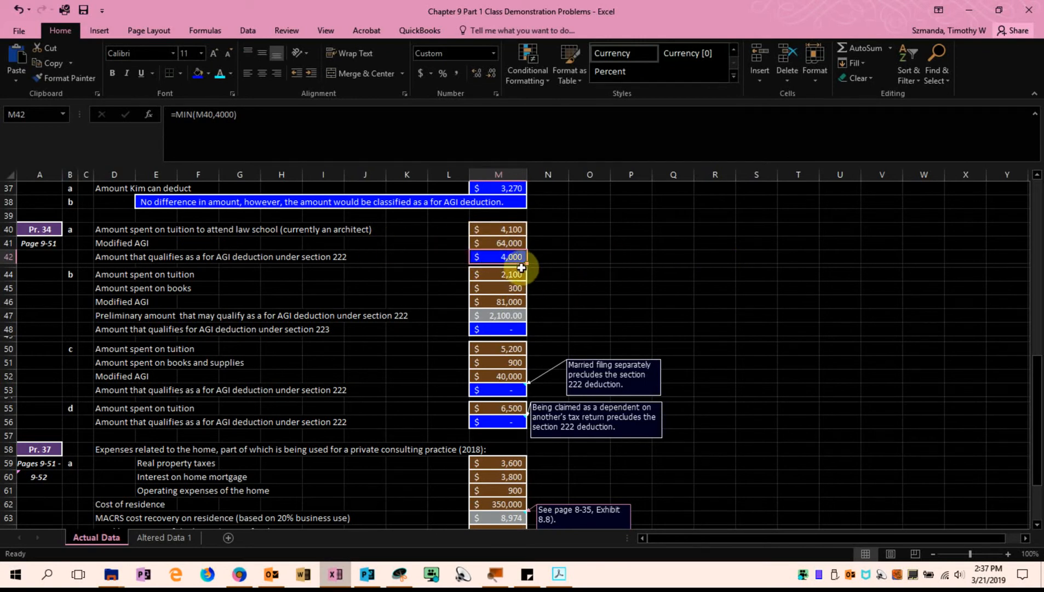
# - Compare the law school tuition in Pr. 34 part a with the qualifying section 222 deduction in row 42
pyautogui.click(515, 230)
pyautogui.click(516, 257)
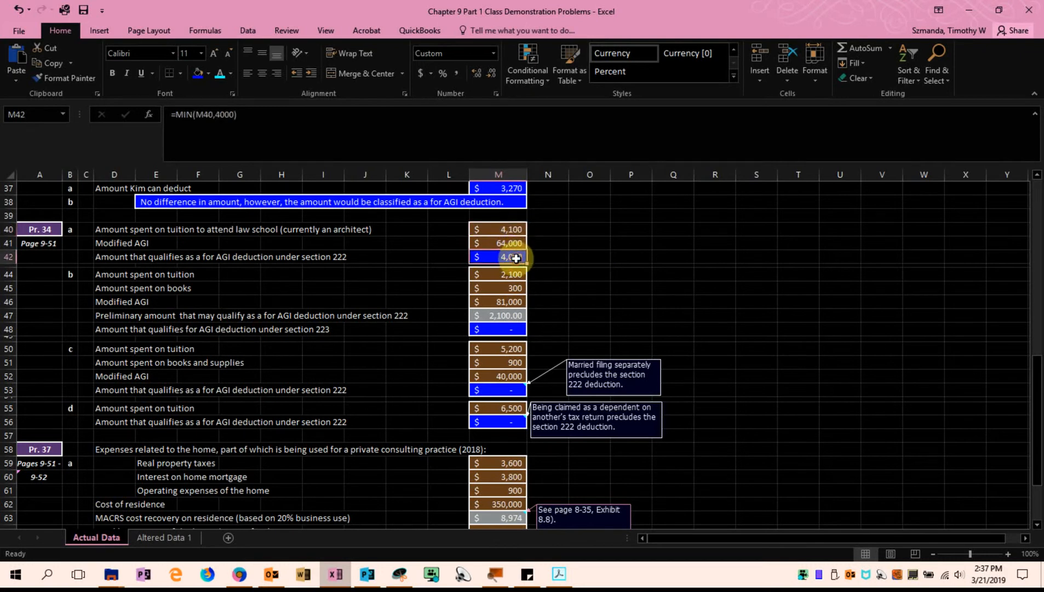
pyautogui.moveTo(436, 257); pyautogui.dragTo(563, 261)
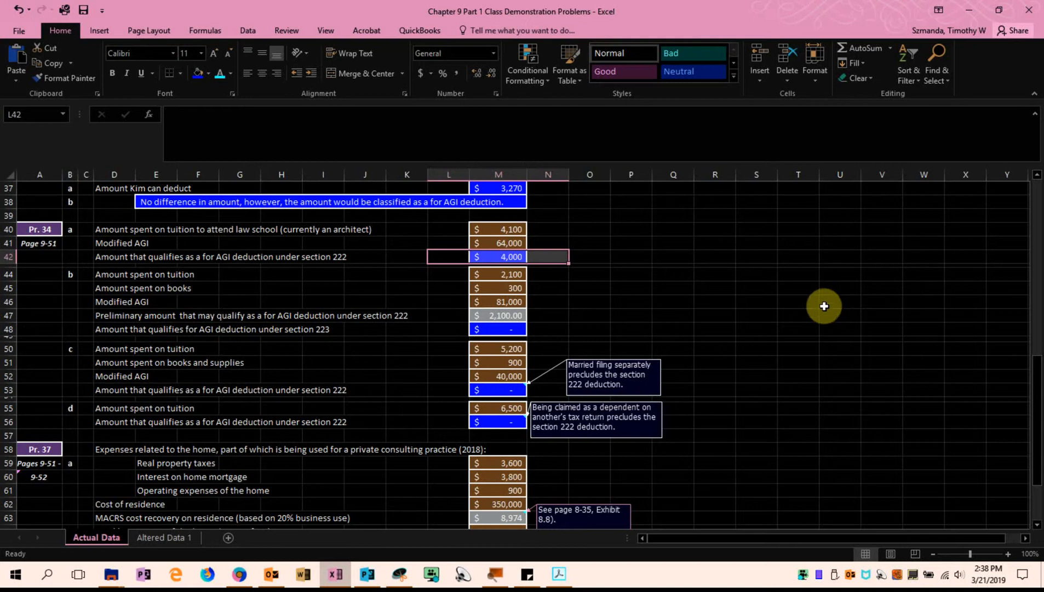
pyautogui.click(823, 303)
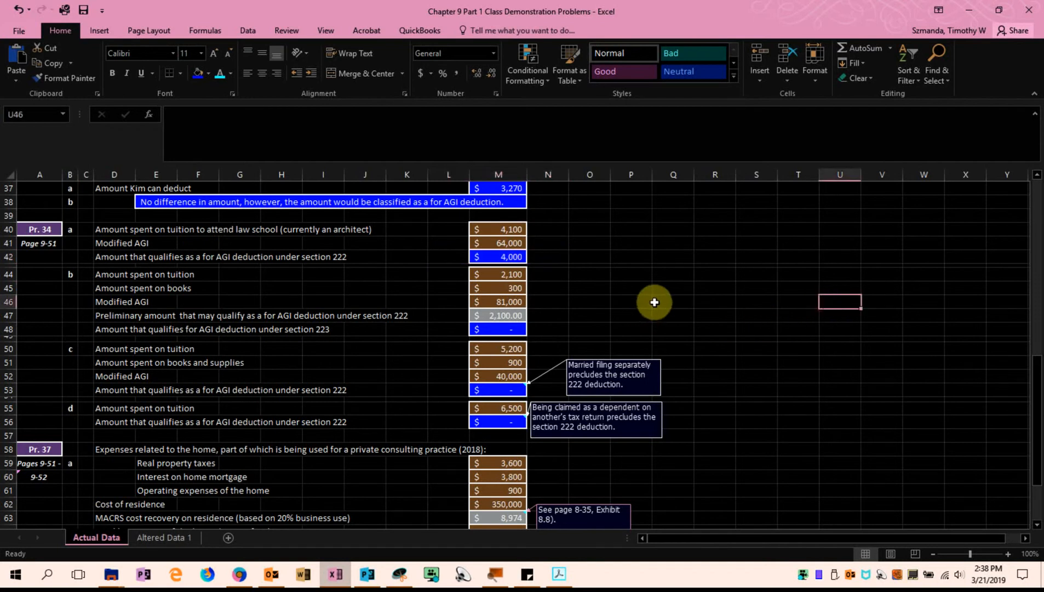
# - Review the tuition amount in Pr. 34 part b and check the qualifying deduction formula in M48
pyautogui.click(480, 277)
pyautogui.moveTo(362, 274); pyautogui.dragTo(541, 276)
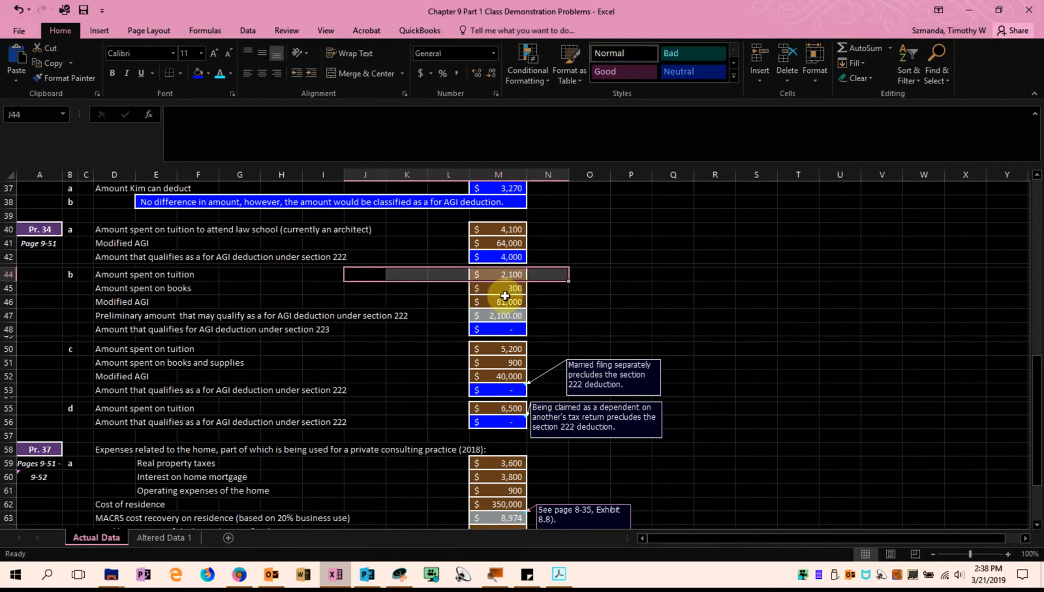
pyautogui.click(501, 275)
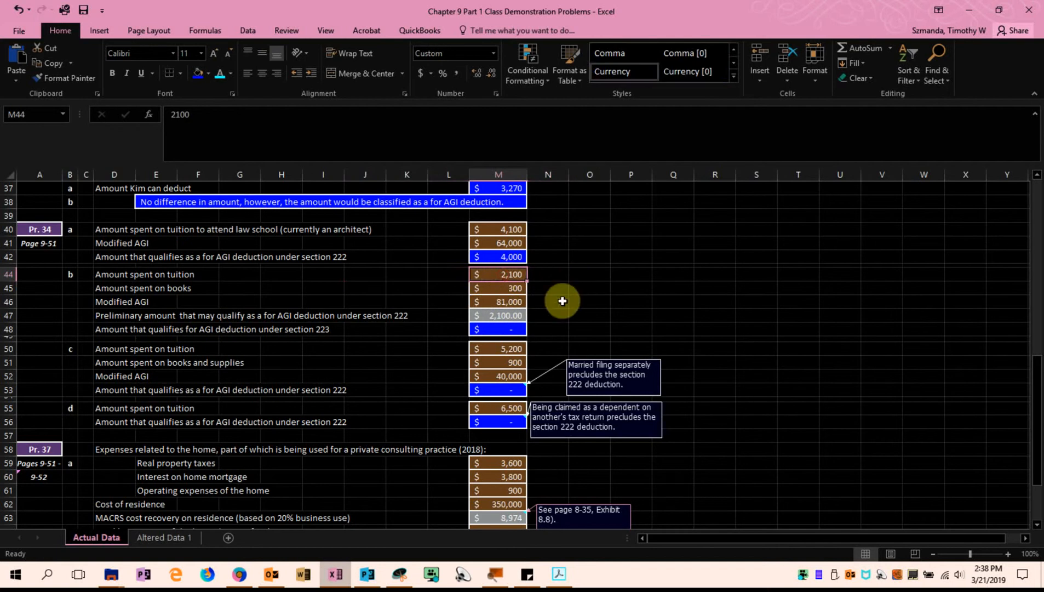
pyautogui.moveTo(448, 275); pyautogui.dragTo(559, 275)
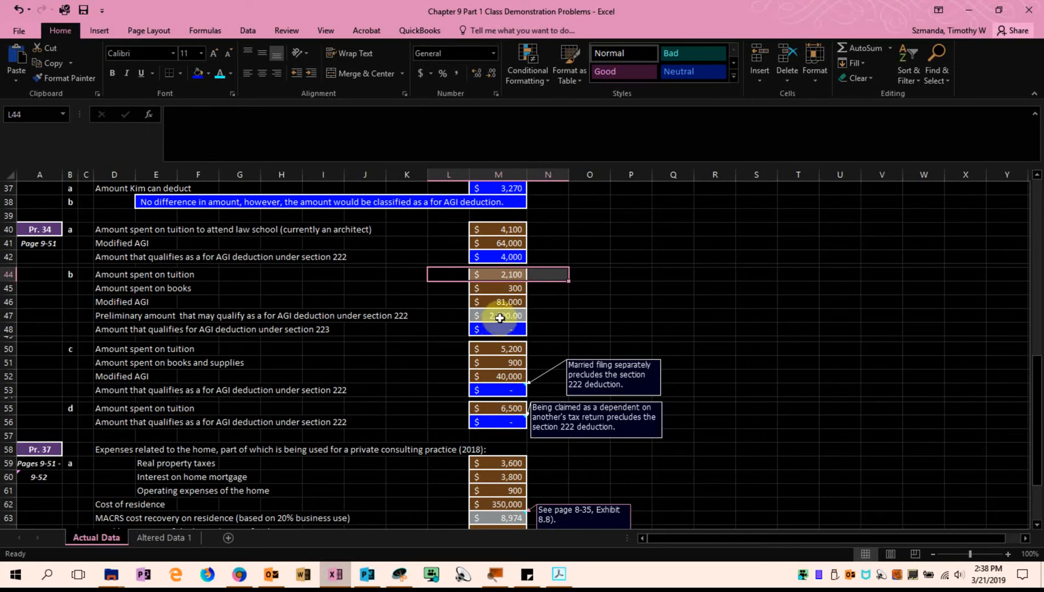
pyautogui.click(496, 329)
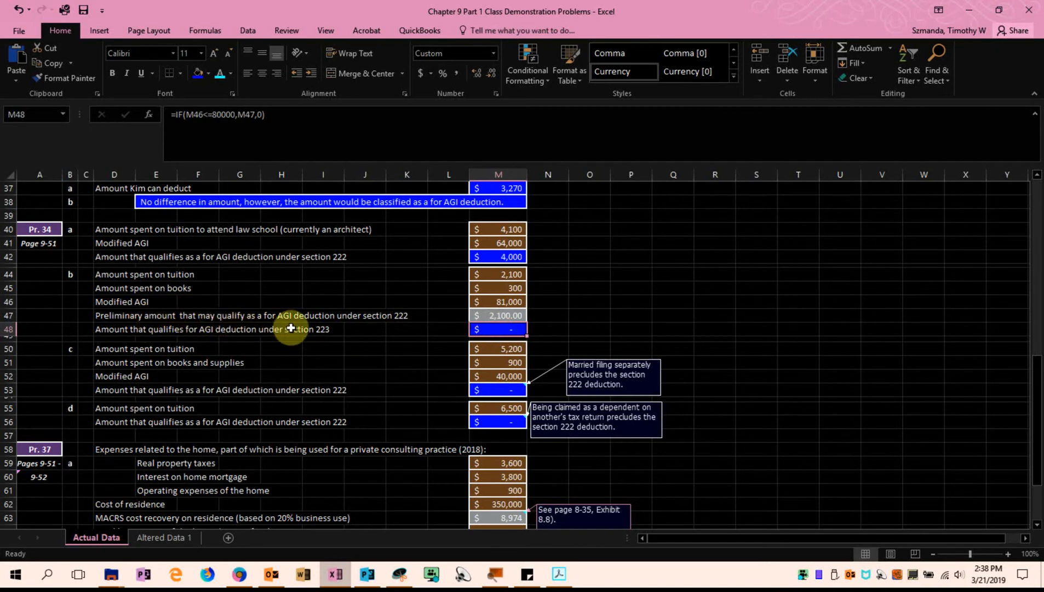
# - Trace Pr. 34 part b from tuition, books and modified AGI through the preliminary amount in M47 to the qualifying deduction in M48
pyautogui.click(506, 277)
pyautogui.click(496, 311)
pyautogui.click(500, 272)
pyautogui.click(485, 314)
pyautogui.click(426, 286)
pyautogui.moveTo(427, 286); pyautogui.dragTo(565, 308)
pyautogui.click(510, 274)
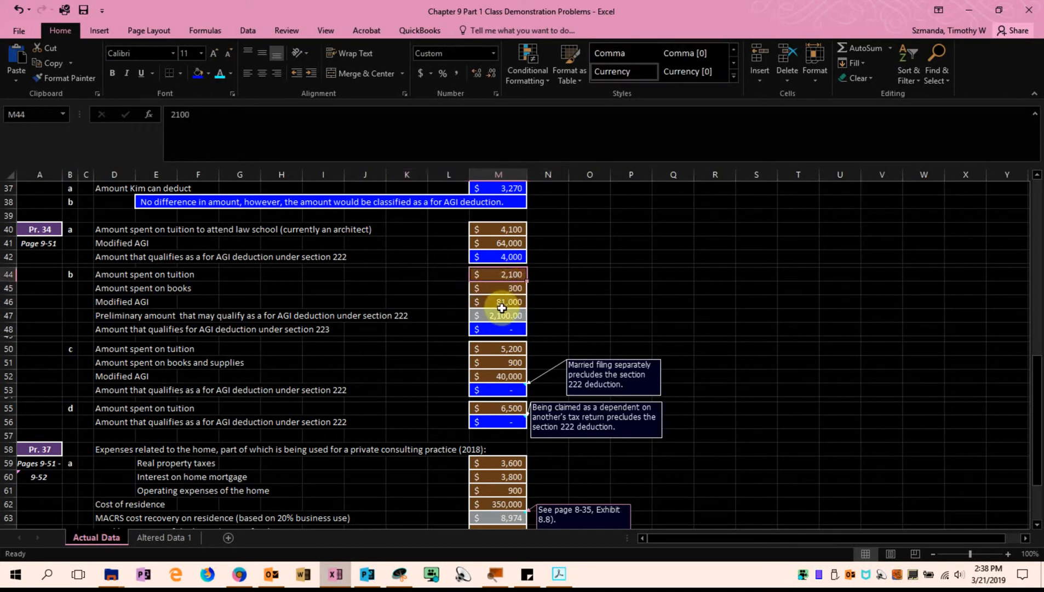
pyautogui.click(501, 313)
pyautogui.click(511, 328)
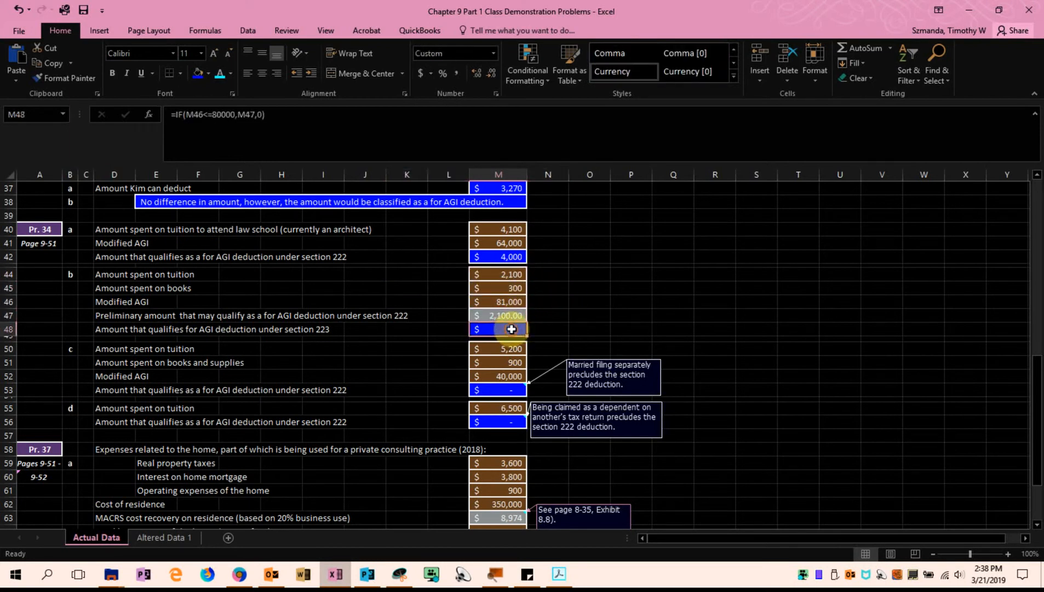
pyautogui.click(575, 313)
pyautogui.click(510, 329)
# - Correct the label in D48 so that it refers to section 222
pyautogui.click(114, 328)
pyautogui.click(410, 116)
pyautogui.press('BackSpace')
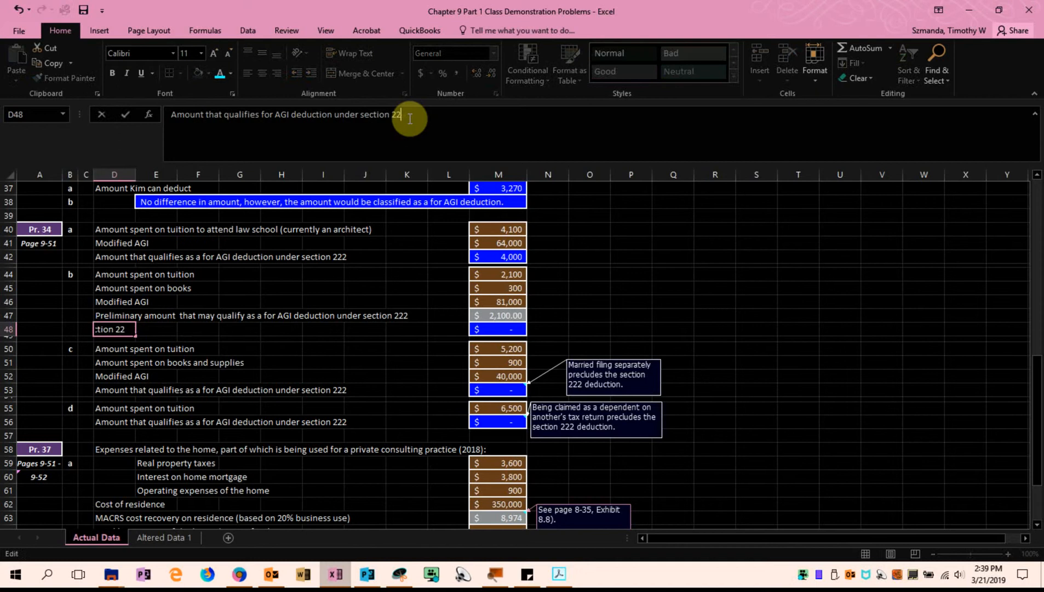
pyautogui.write('2')
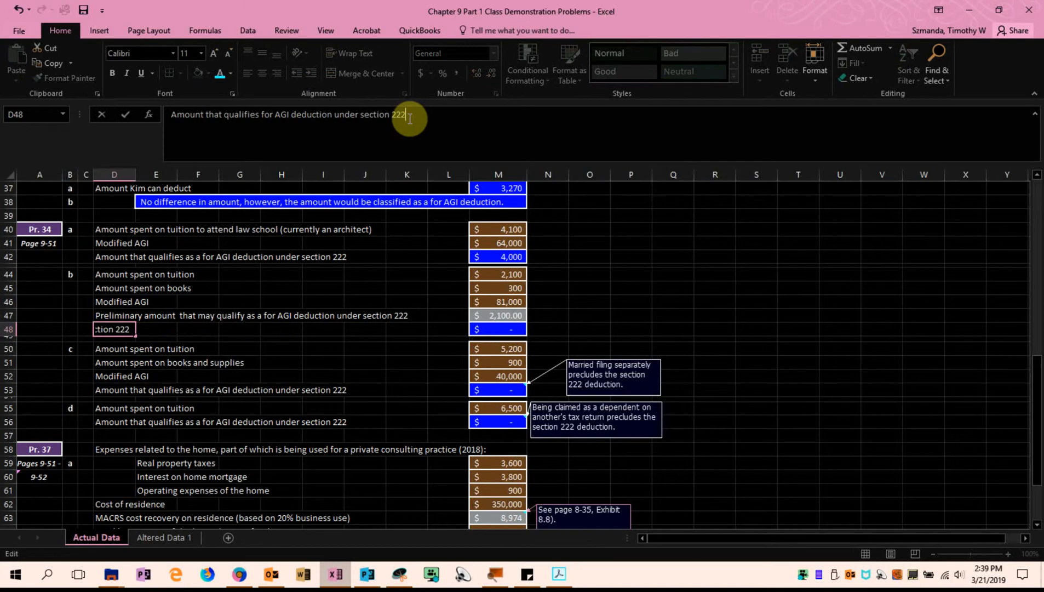
pyautogui.click(783, 361)
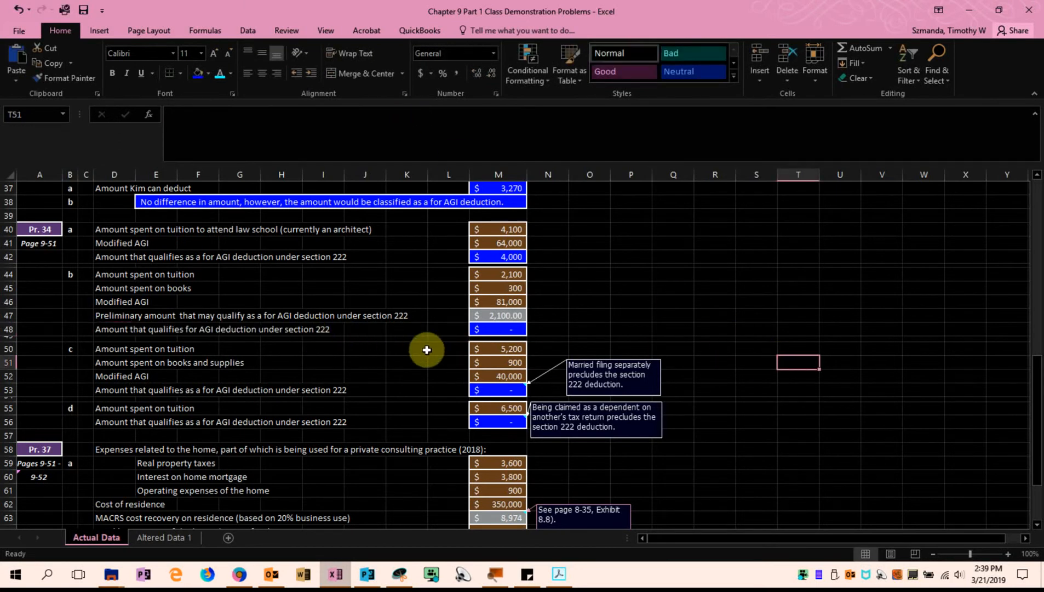
# - Check the qualifying deduction cells for Pr. 34 parts b and d, M48 and M56, dismissing the AutoRecover warning
pyautogui.click(485, 329)
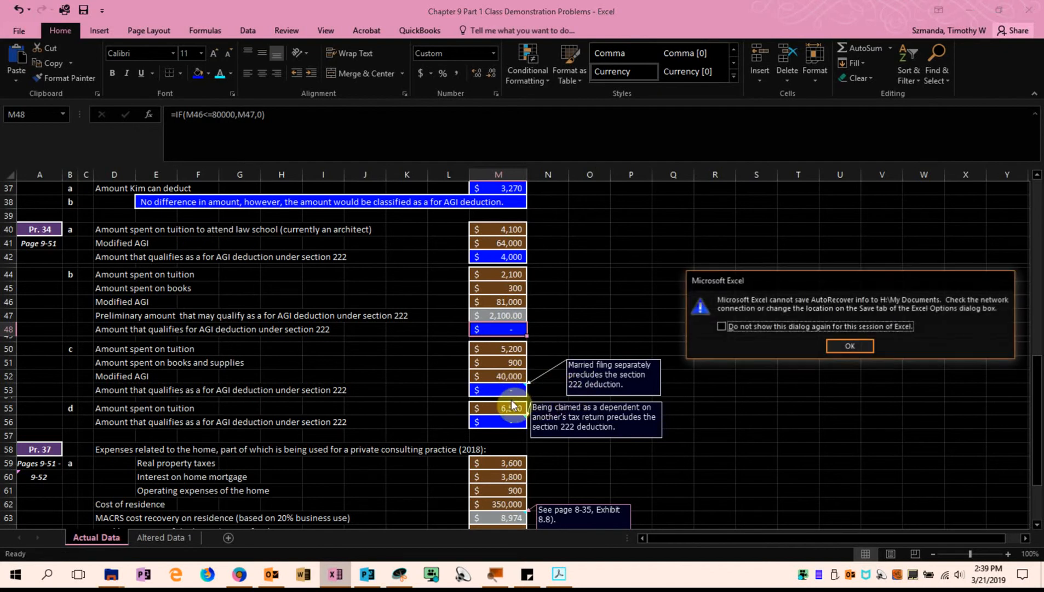
pyautogui.click(850, 345)
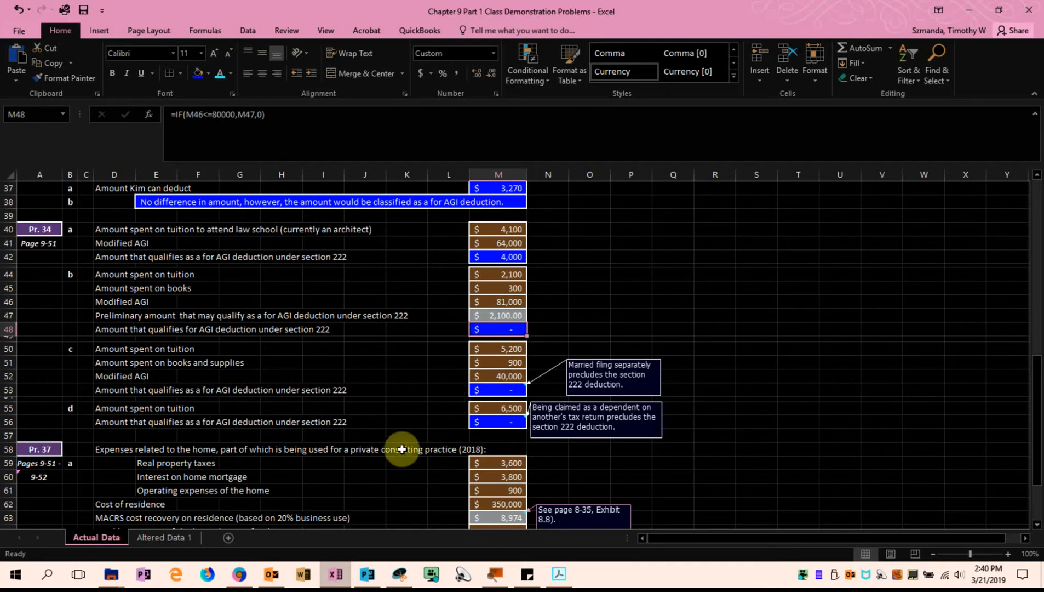
pyautogui.click(483, 422)
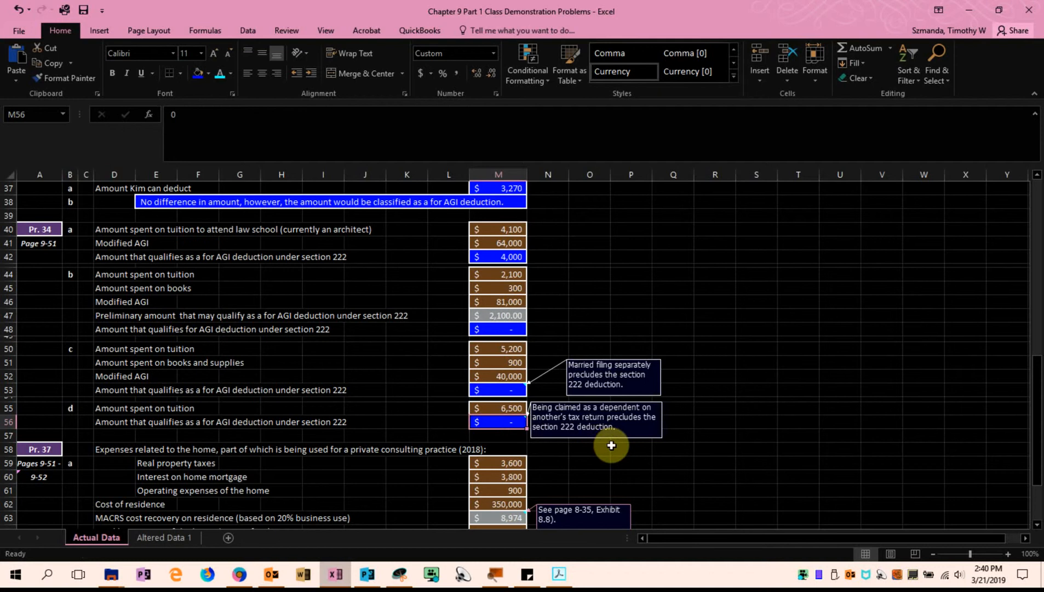
# - Review the Pr. 37 property tax, mortgage interest and operating expense amounts in M59:M61
pyautogui.scroll(-1, 642, 456)
pyautogui.scroll(-4, 643, 456)
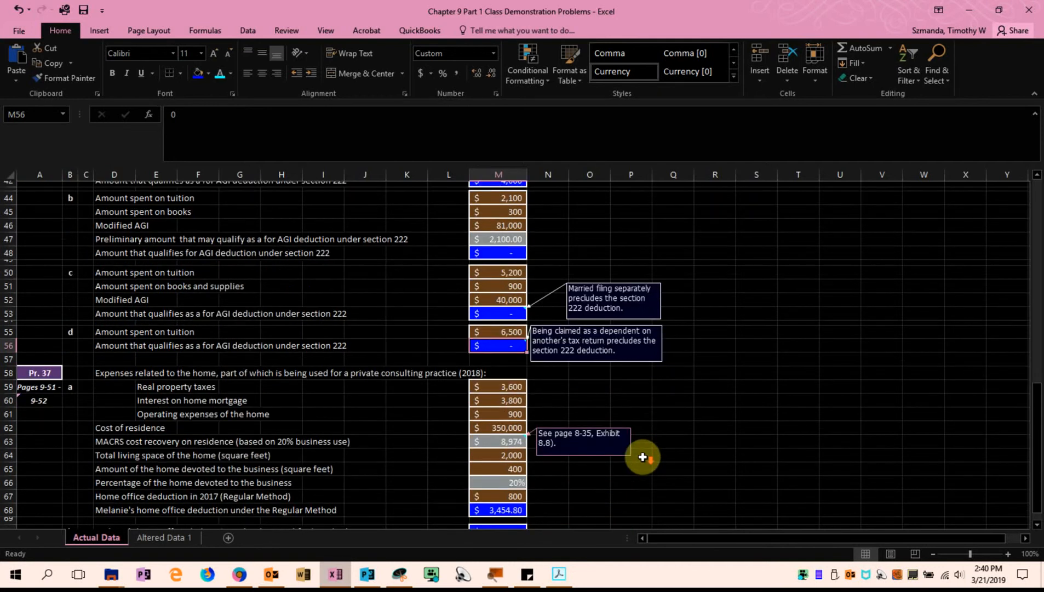
pyautogui.scroll(-1, 642, 457)
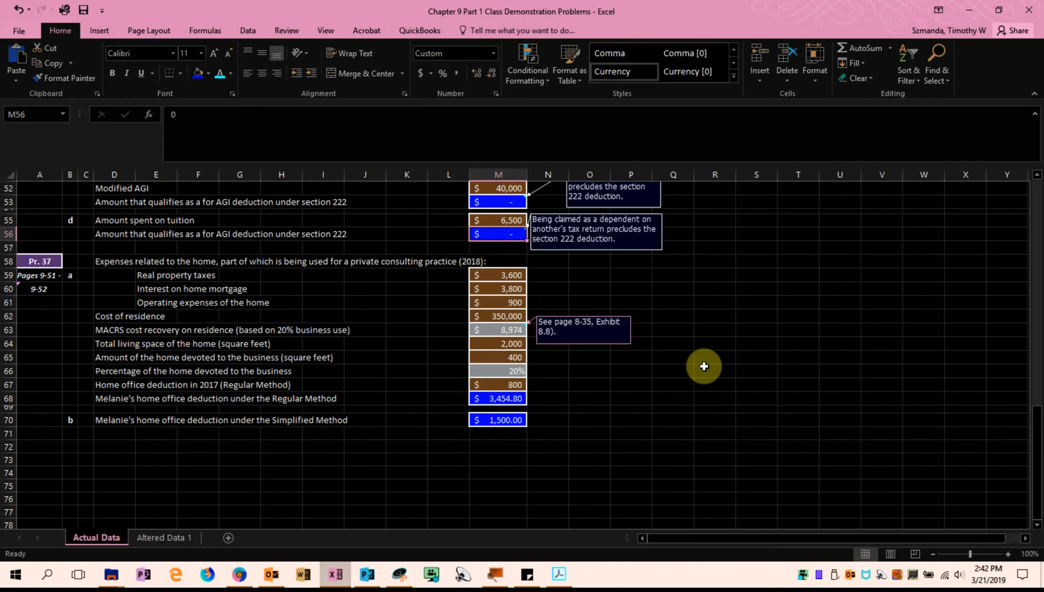
pyautogui.moveTo(511, 273); pyautogui.dragTo(511, 305)
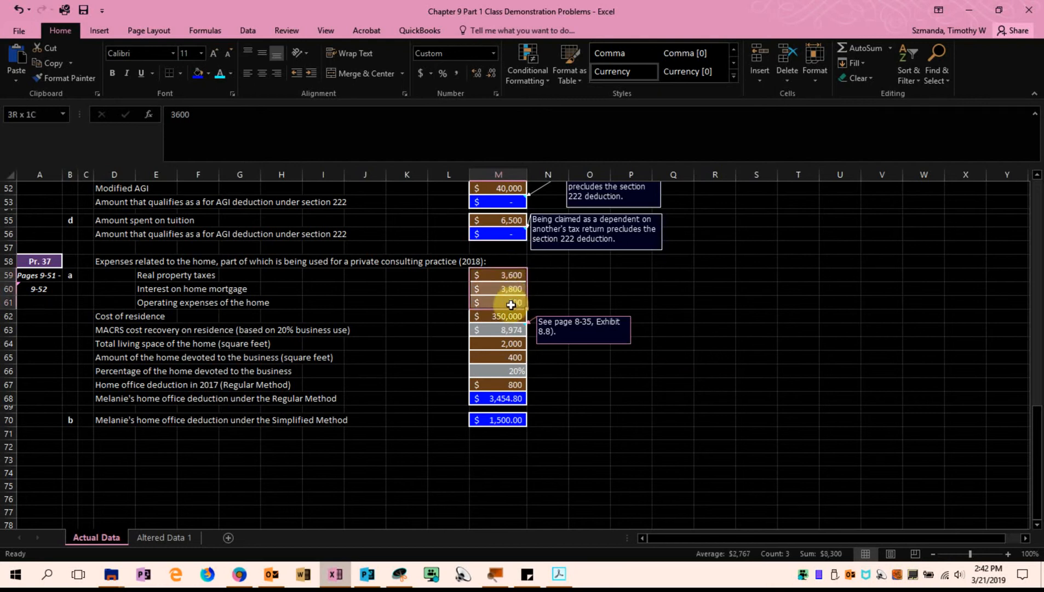
pyautogui.click(680, 303)
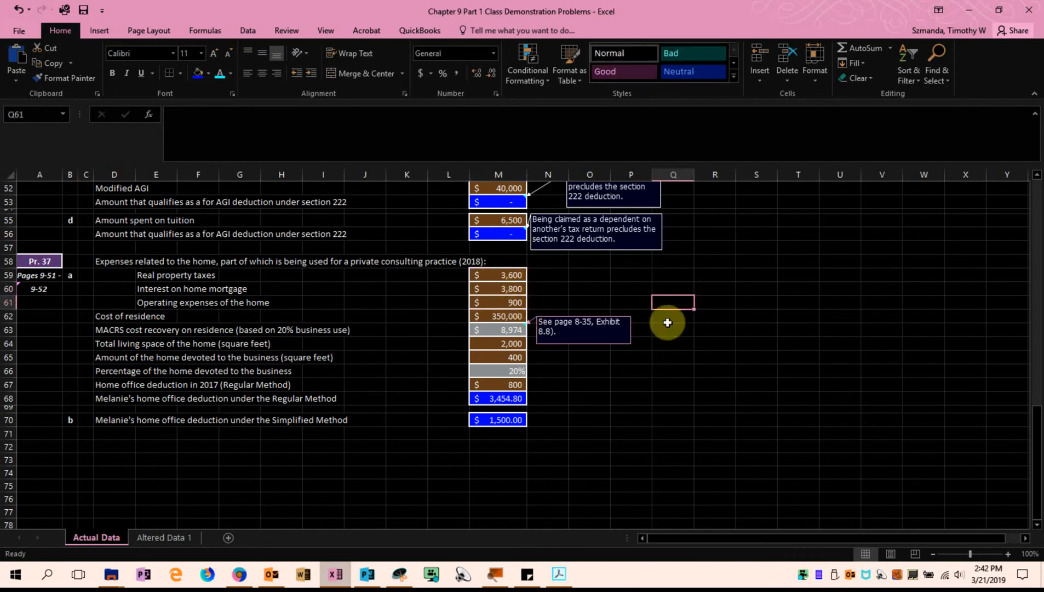
# - Check the cost of residence in Pr. 37 and inspect the MACRS cost recovery formula in M63, leaving it as is
pyautogui.click(507, 316)
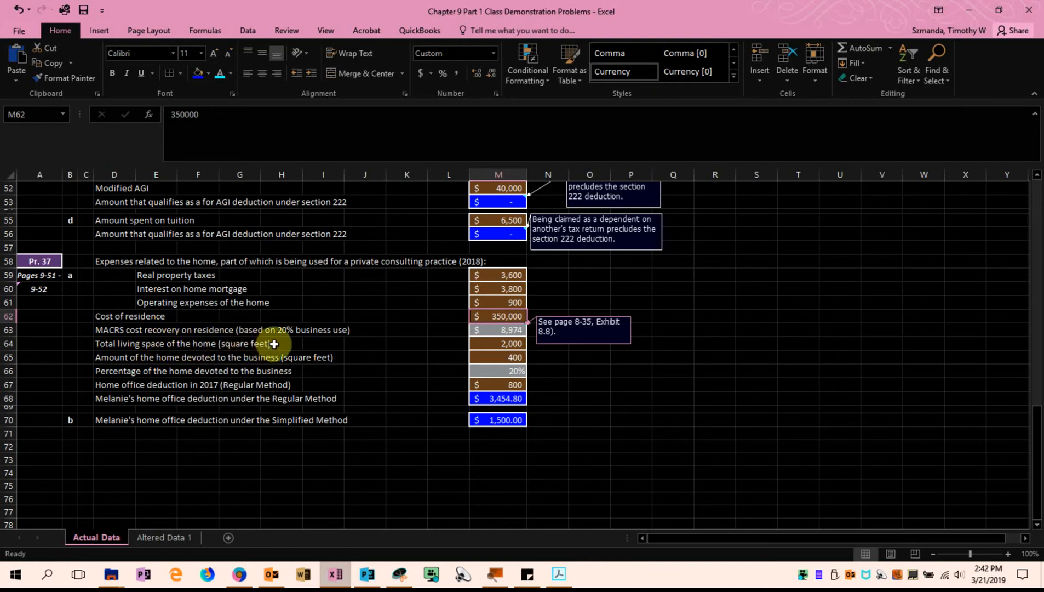
pyautogui.click(494, 331)
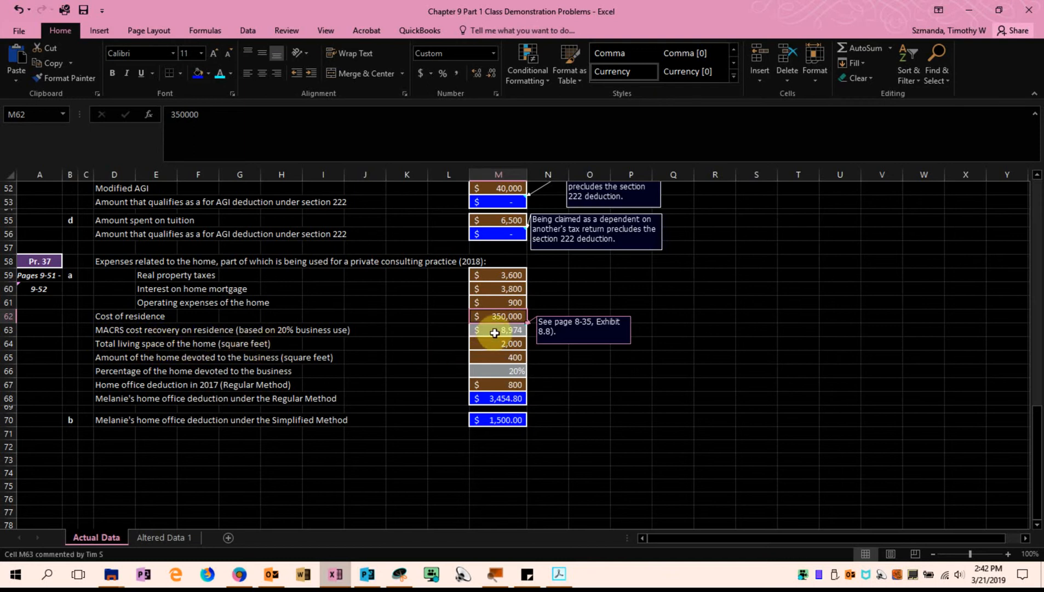
pyautogui.doubleClick(494, 330)
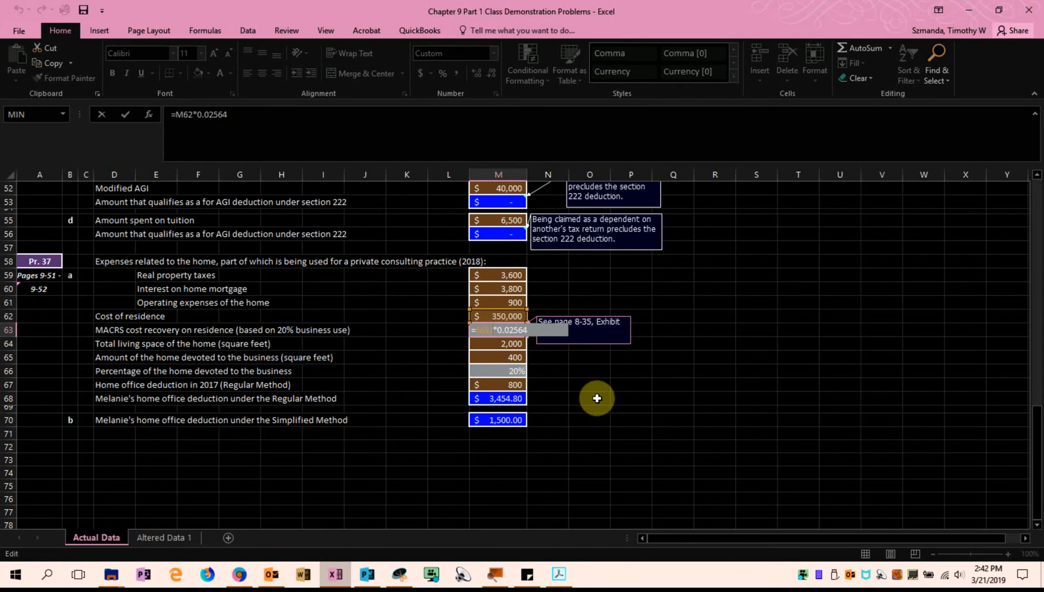
pyautogui.press('Return')
pyautogui.click(494, 327)
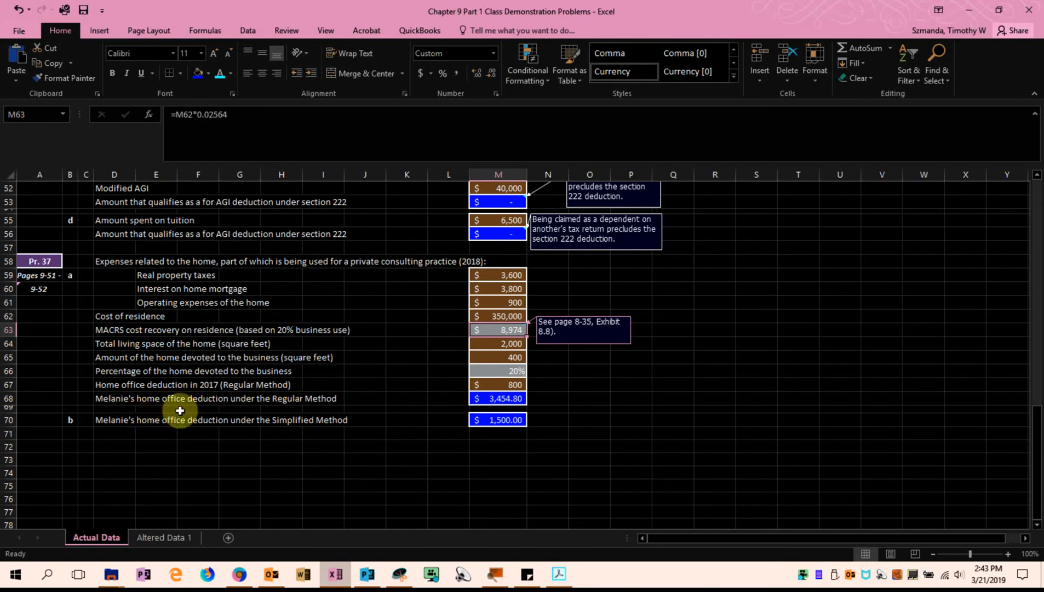
# - Inspect the formula for the Regular Method home office deduction in M68
pyautogui.click(498, 399)
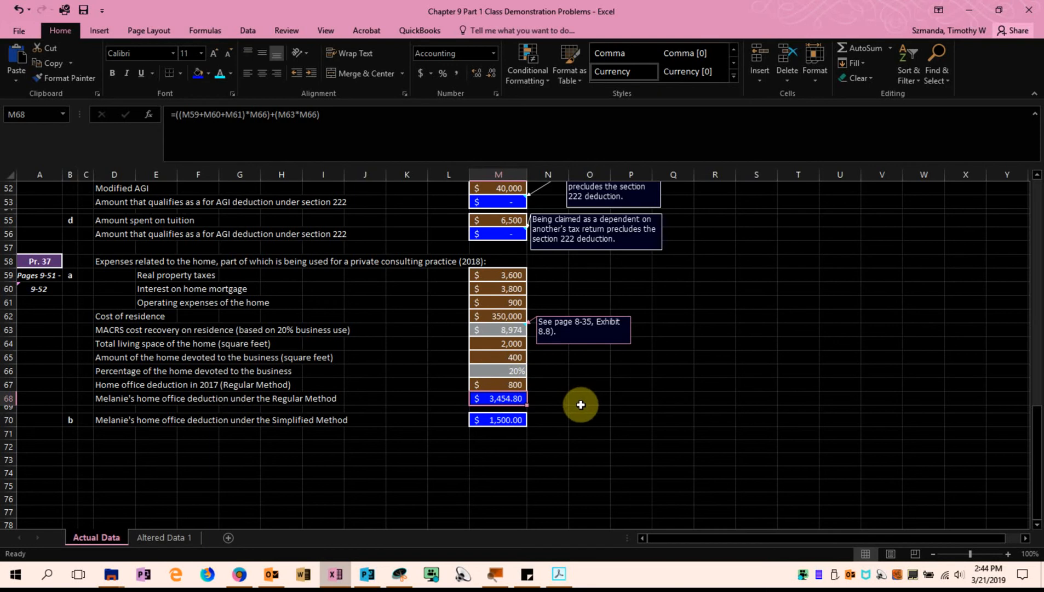
pyautogui.click(566, 429)
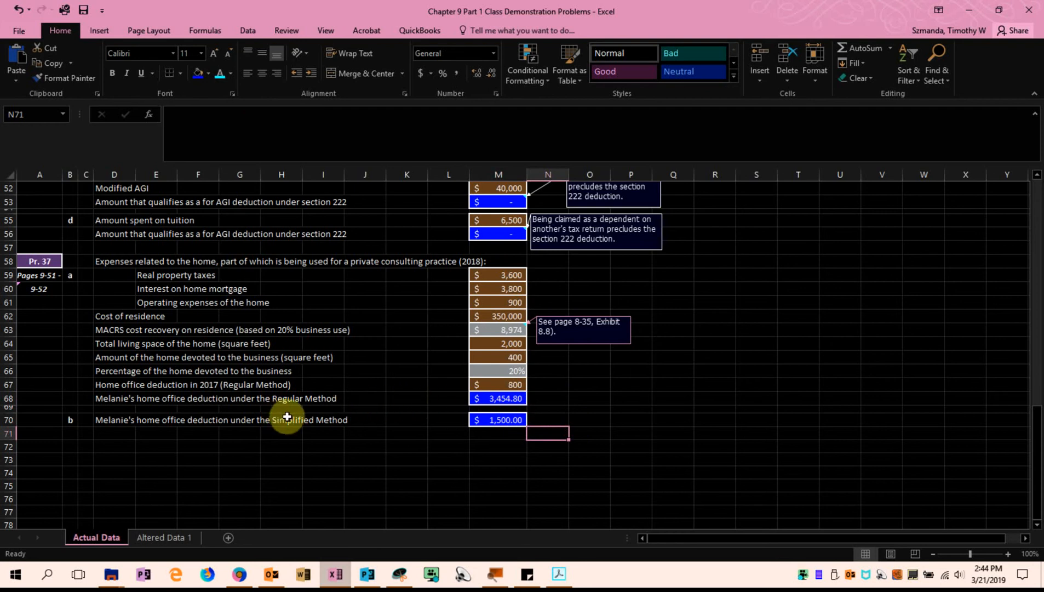
pyautogui.click(481, 399)
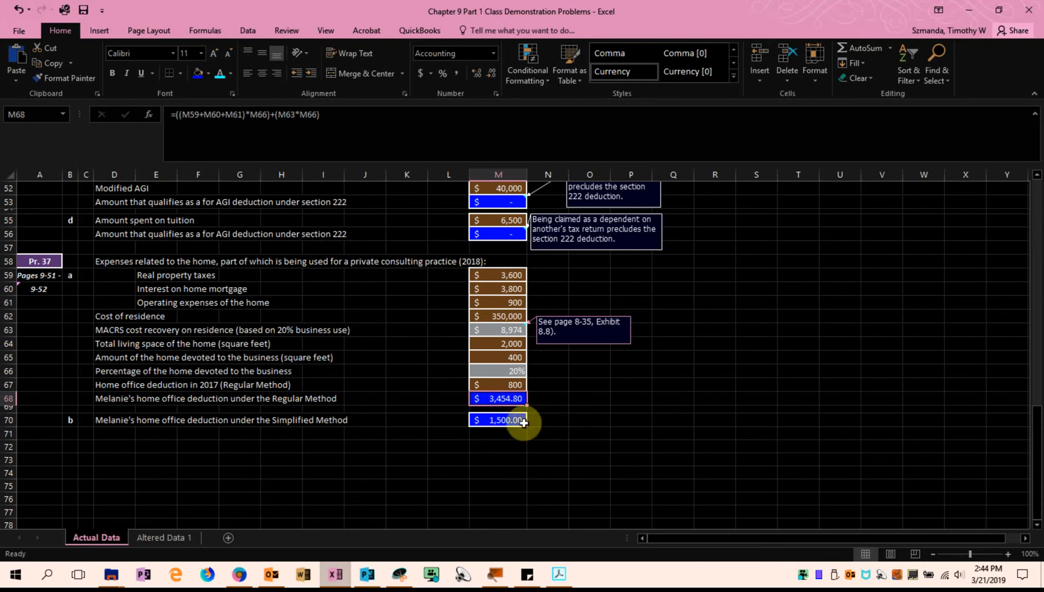
# - Inspect the Simplified Method home office deduction formula in M70 together with its MIN function arguments
pyautogui.doubleClick(503, 419)
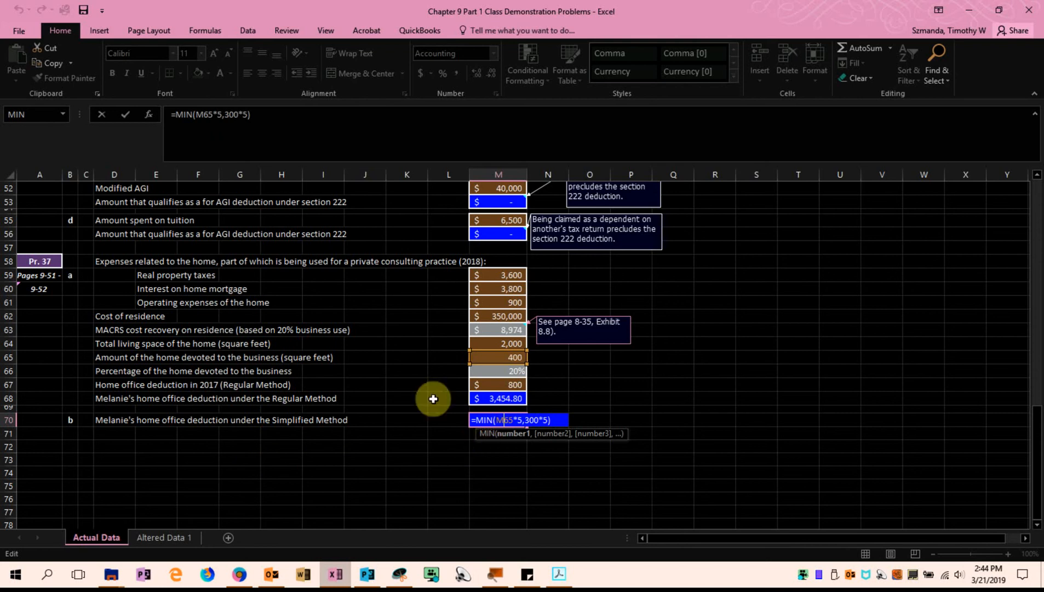
pyautogui.click(149, 117)
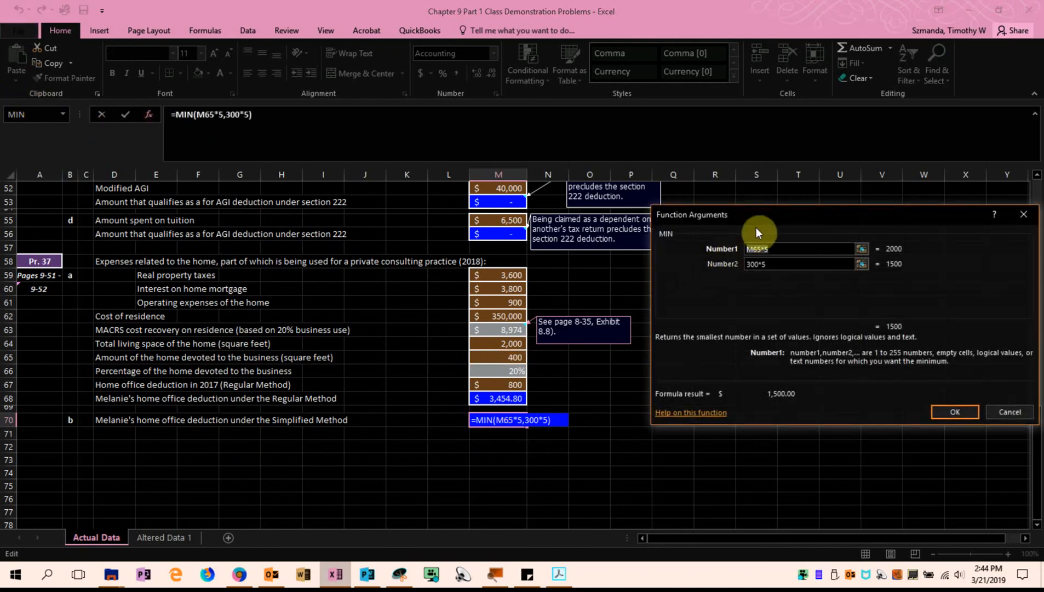
pyautogui.moveTo(767, 218); pyautogui.dragTo(752, 254)
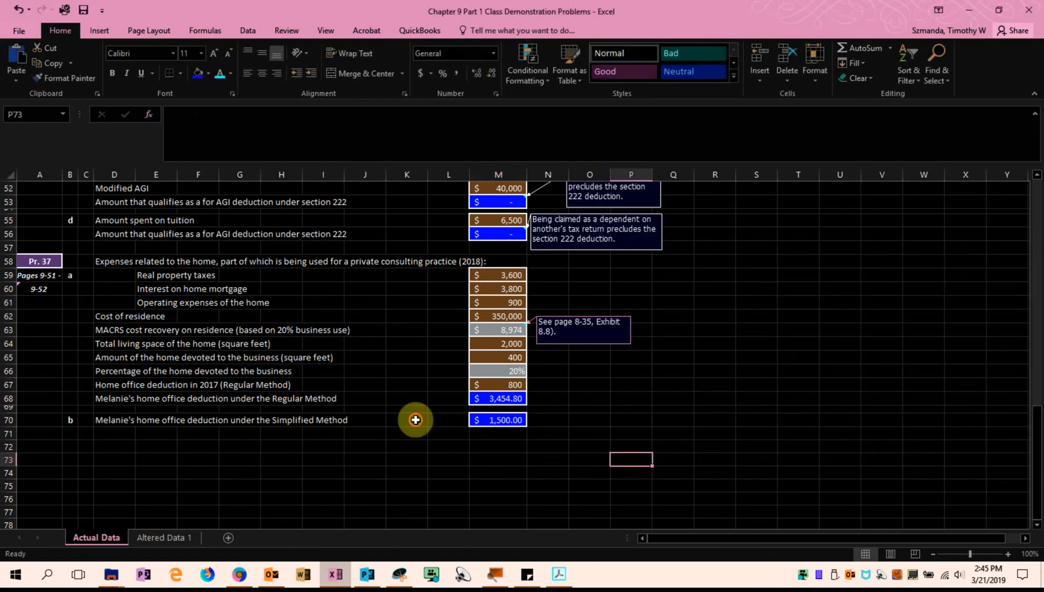
# - Compare the home office deductions under the Regular Method in row 68 and the Simplified Method in row 70
pyautogui.moveTo(415, 420); pyautogui.dragTo(572, 420)
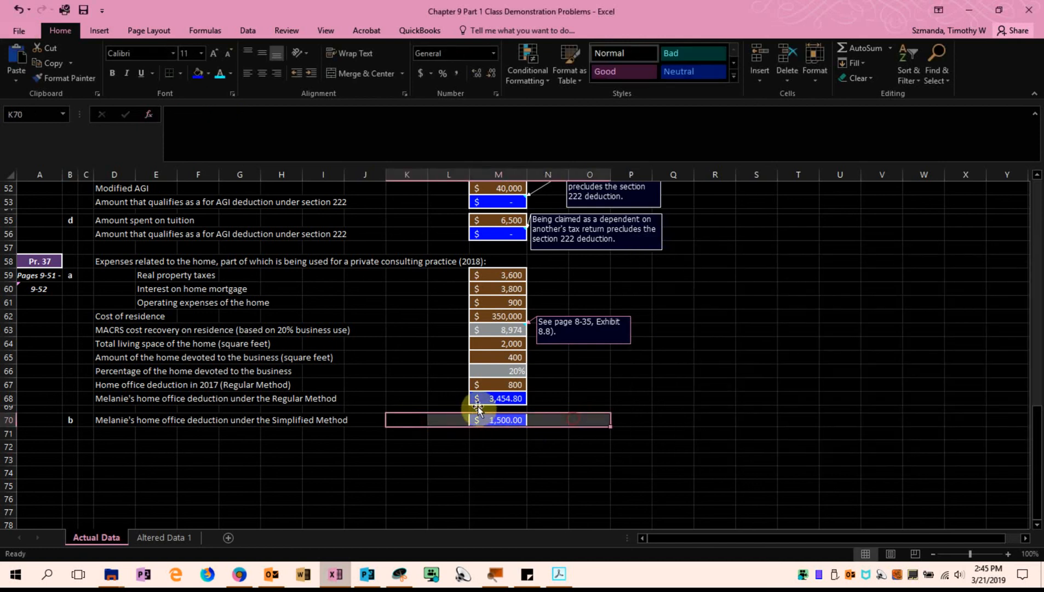
pyautogui.click(488, 401)
pyautogui.moveTo(417, 398); pyautogui.dragTo(574, 392)
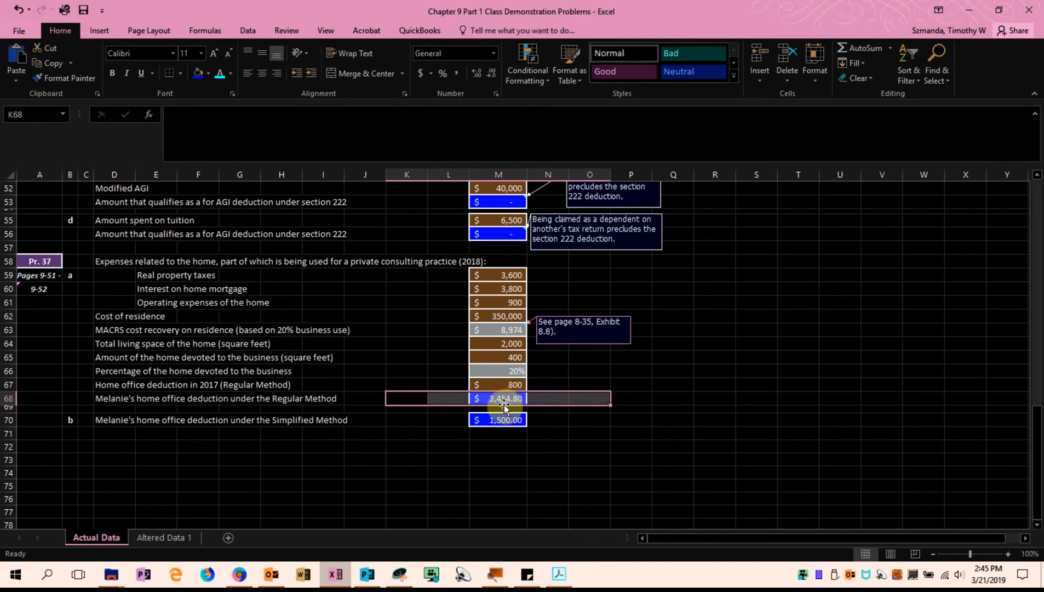
pyautogui.moveTo(420, 420); pyautogui.dragTo(548, 419)
pyautogui.click(537, 454)
pyautogui.click(513, 423)
pyautogui.click(521, 398)
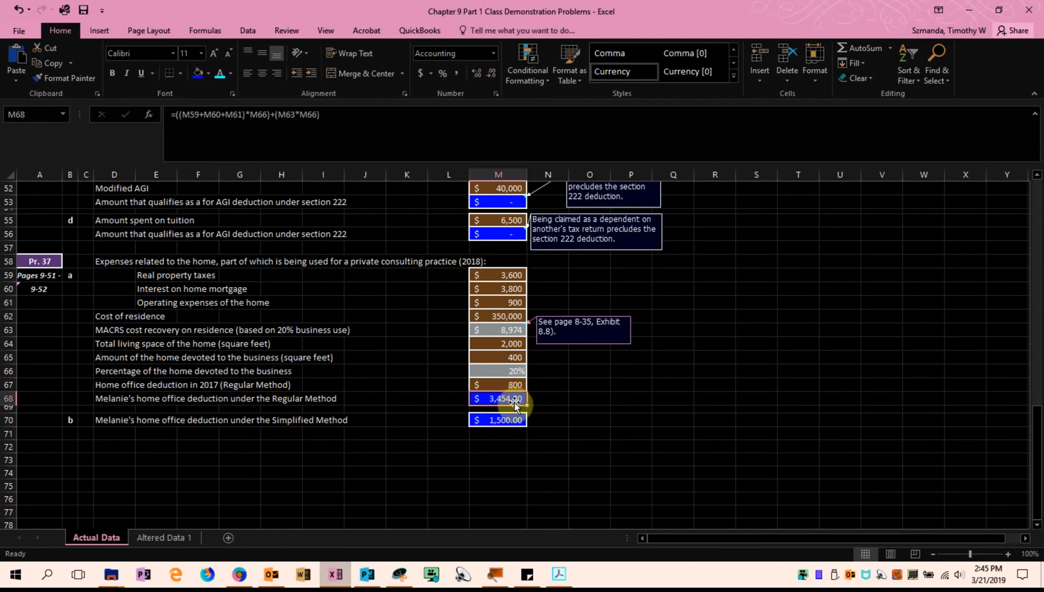
pyautogui.moveTo(411, 399); pyautogui.dragTo(553, 400)
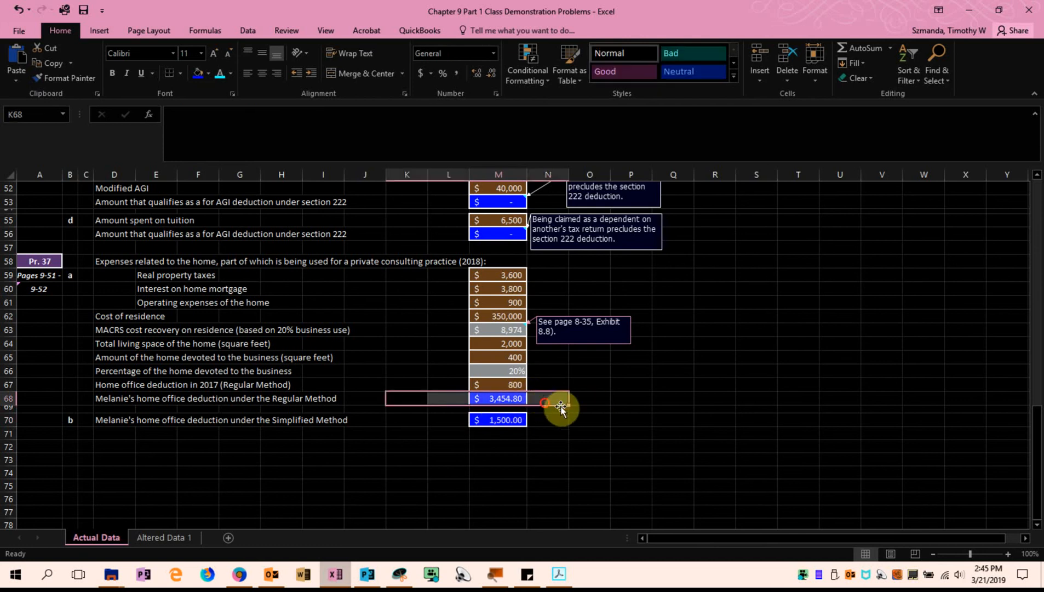
pyautogui.click(628, 421)
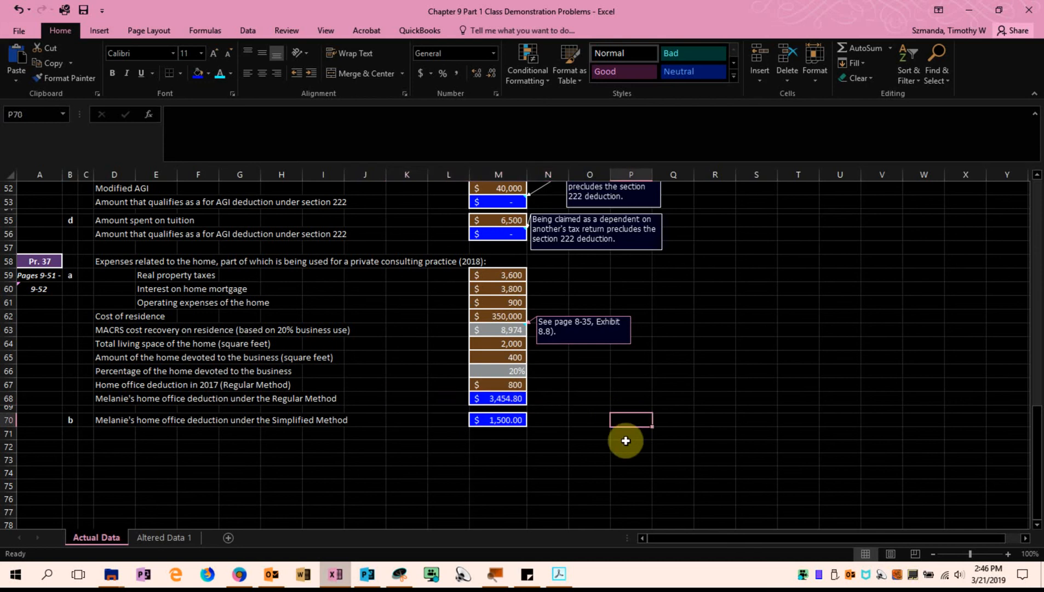